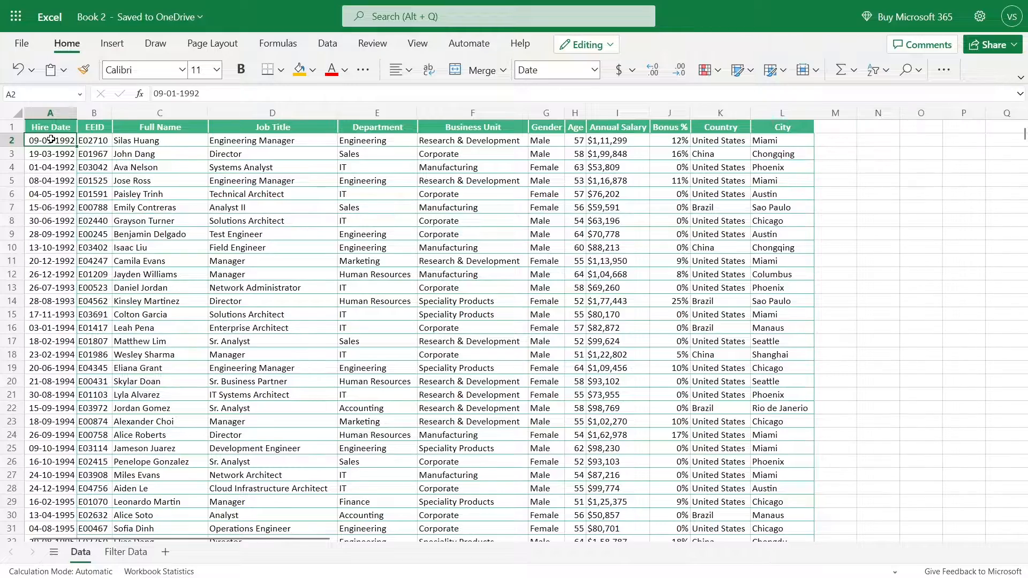
# - Examine the extent of the Hire Date column on the Data sheet, from the first record down to the last
pyautogui.hotkey('ctrl', 'Down')
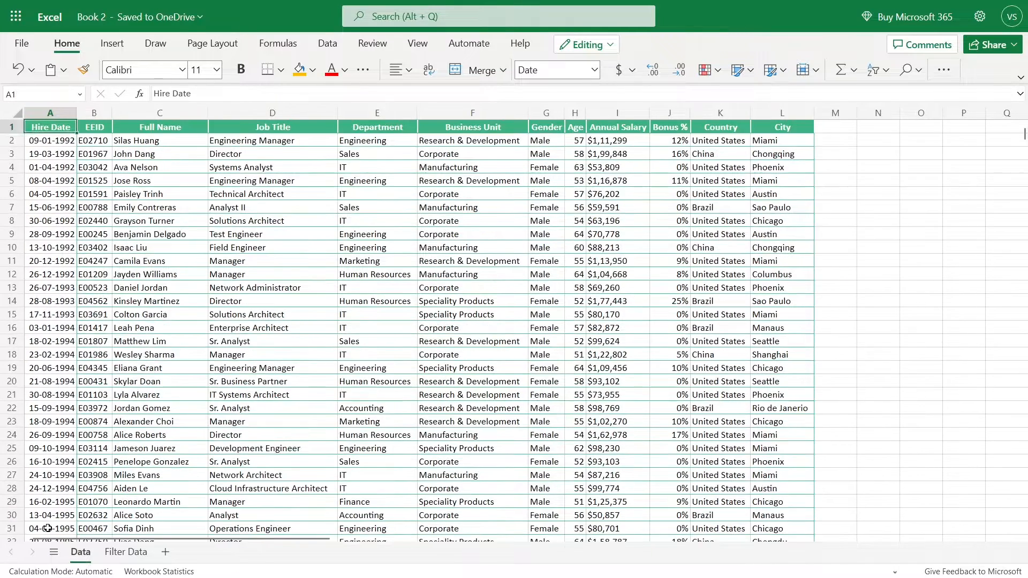
pyautogui.hotkey('ctrl', 'Up')
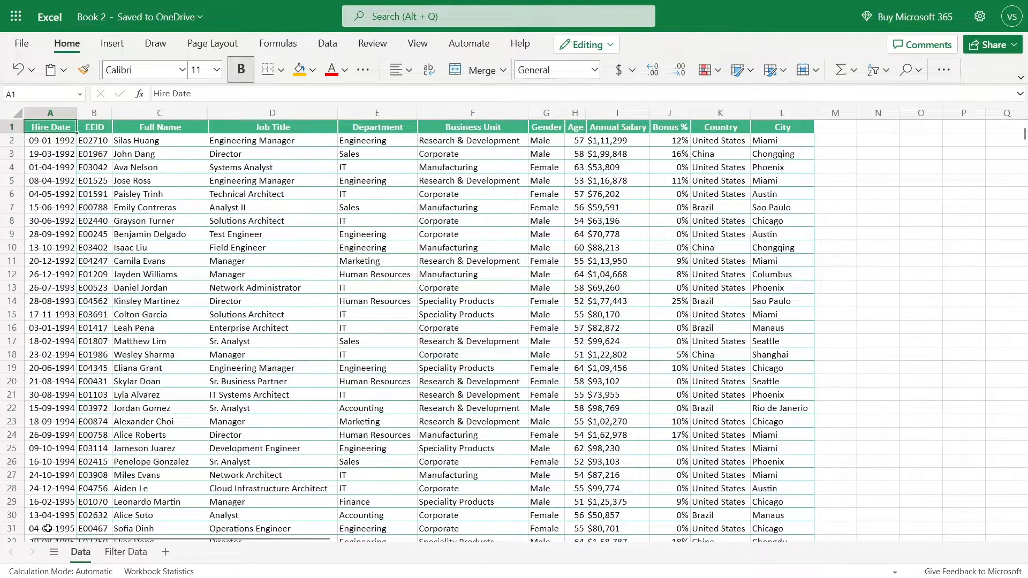
pyautogui.click(55, 142)
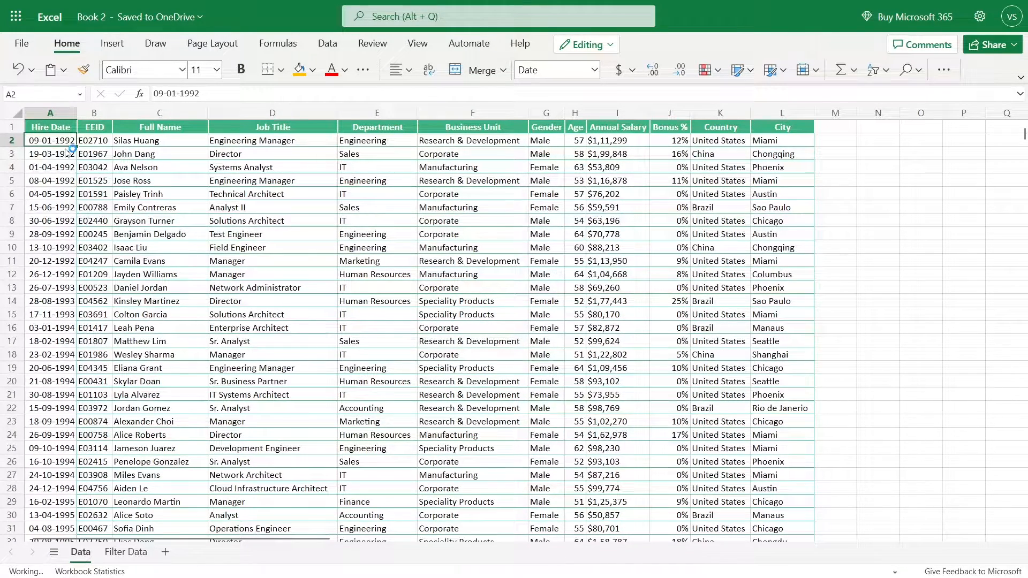
pyautogui.hotkey('ctrl', 'Down')
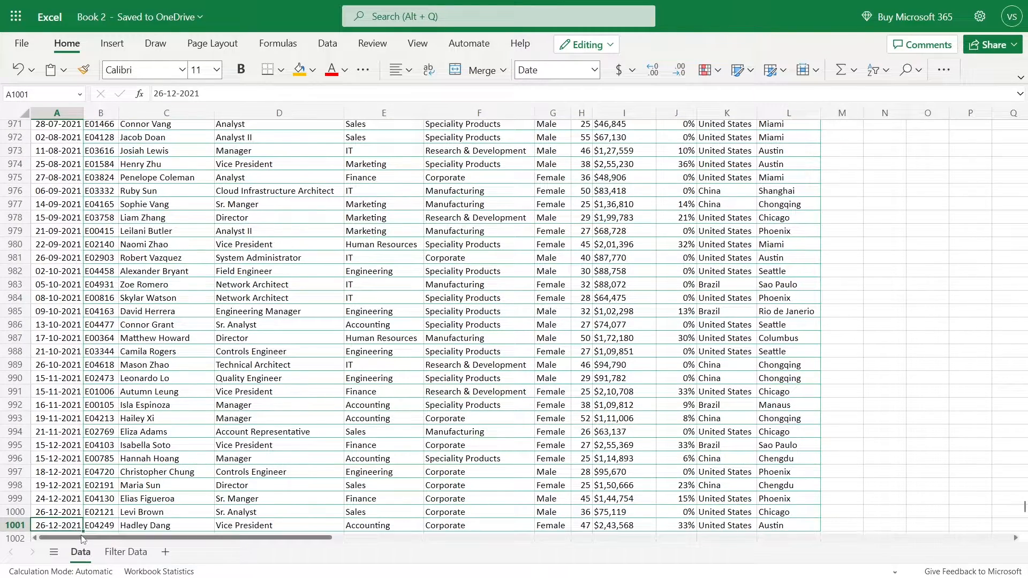
# - Examine the extracted records under the header row on the Filter Data sheet, from Hire Date through City
pyautogui.click(120, 557)
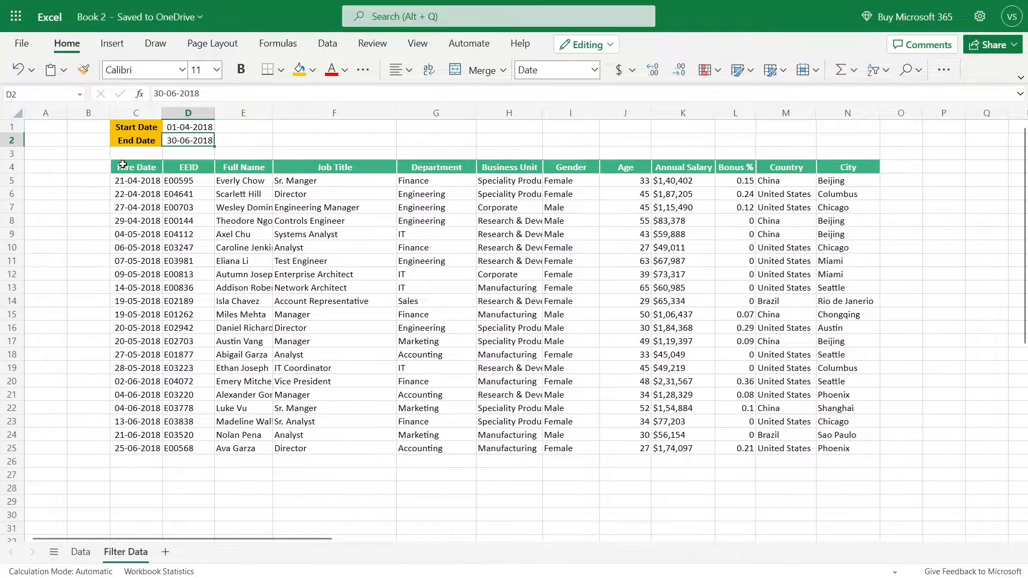
pyautogui.moveTo(124, 166); pyautogui.dragTo(846, 448)
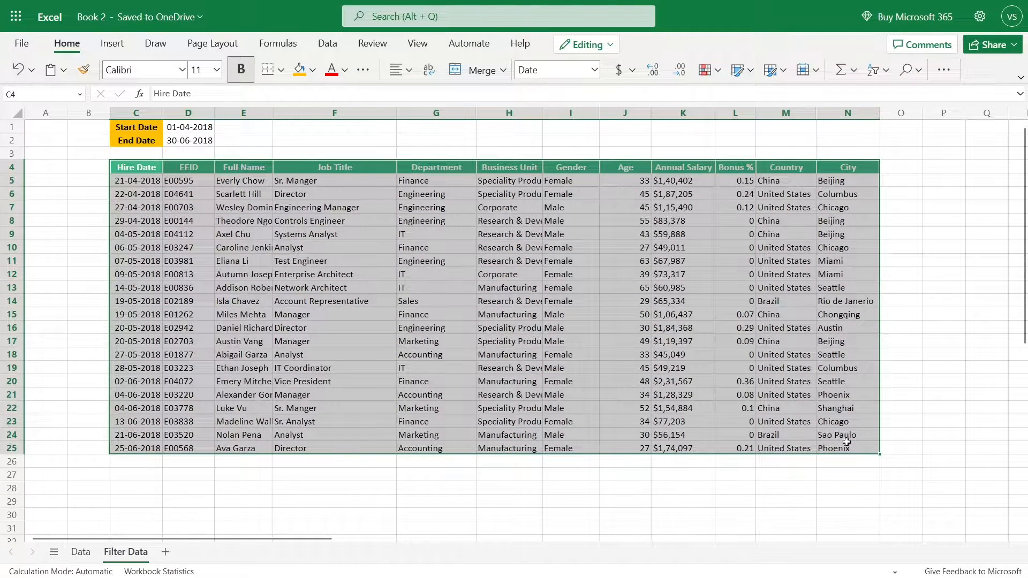
pyautogui.click(843, 448)
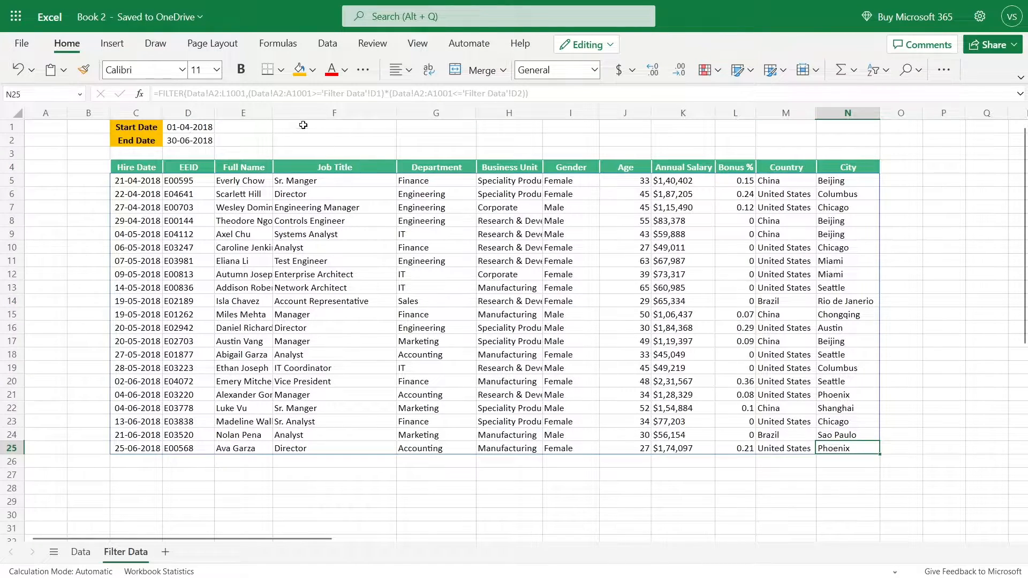
# - Clear the existing date criteria and set the start date to 01-04-2017 and the end date to 25-04-2017
pyautogui.click(207, 128)
pyautogui.moveTo(207, 128); pyautogui.dragTo(207, 139)
pyautogui.press('Delete')
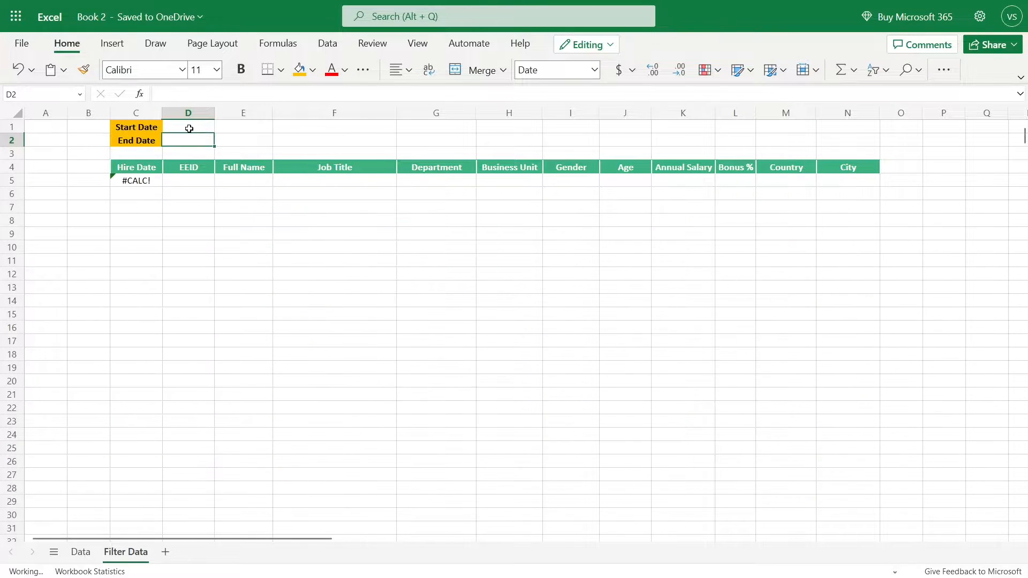
pyautogui.click(190, 128)
pyautogui.write('1/4/2017')
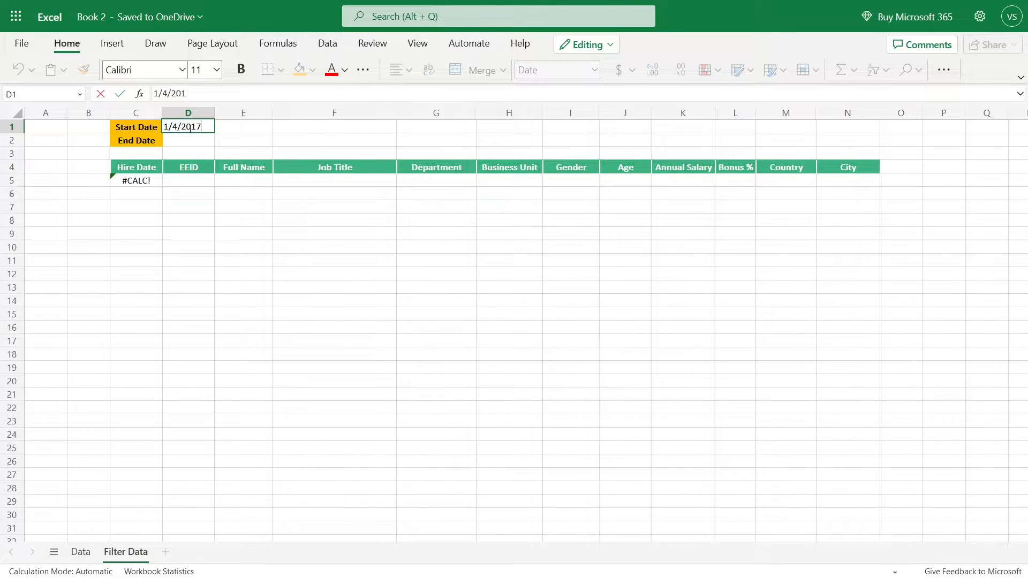
pyautogui.press('Return')
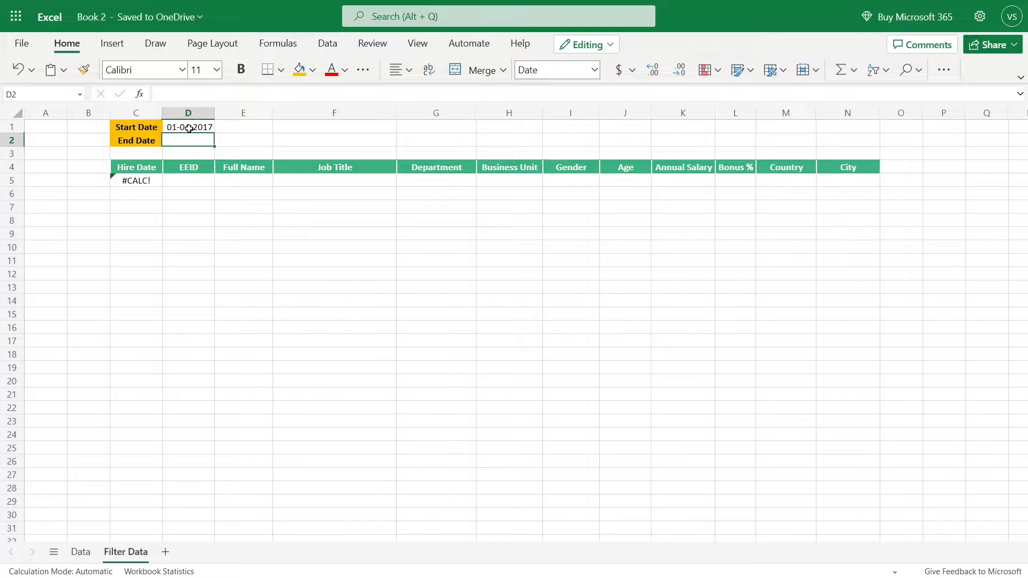
pyautogui.write('2')
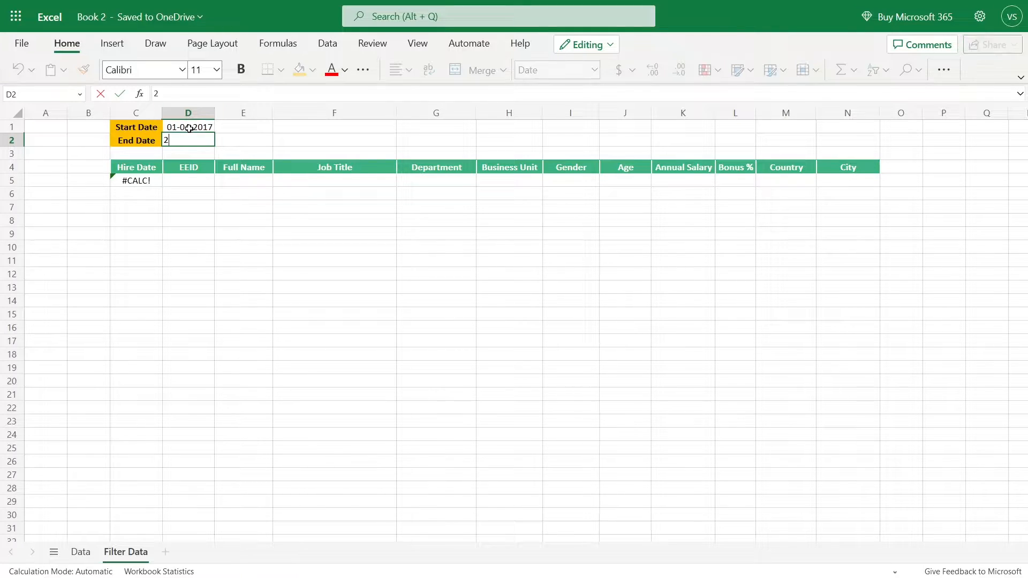
pyautogui.write('5-04-2017')
pyautogui.press('Return')
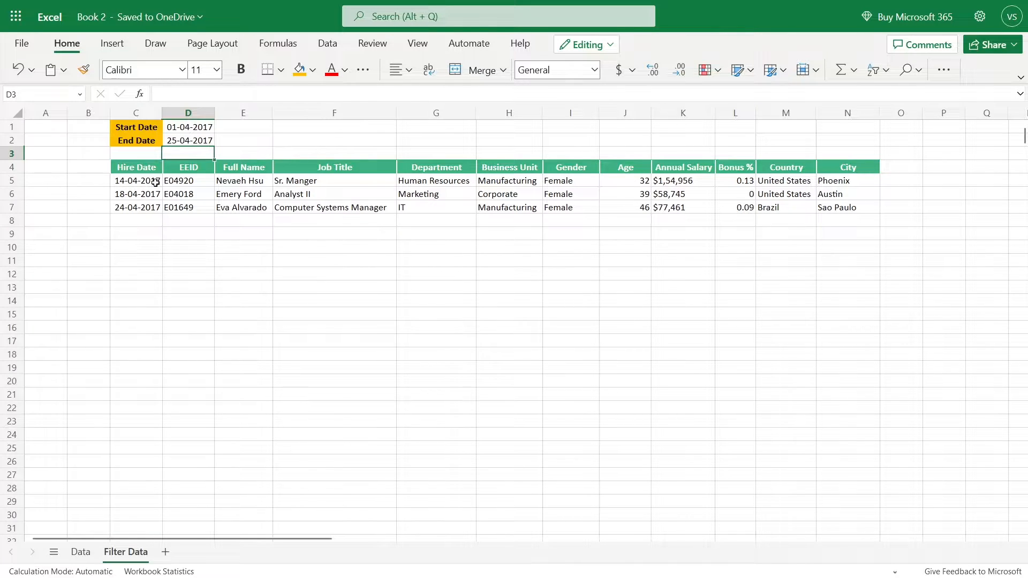
# - Review the filtered table and check each extracted record's hire date against the date range
pyautogui.click(137, 180)
pyautogui.moveTo(137, 167); pyautogui.dragTo(188, 180)
pyautogui.moveTo(370, 184); pyautogui.dragTo(843, 206)
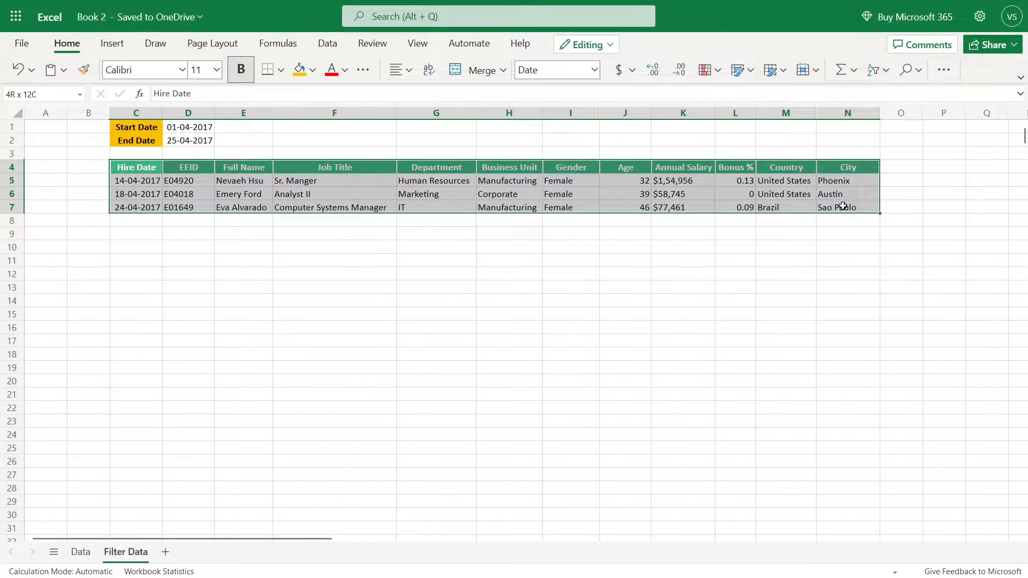
pyautogui.click(843, 206)
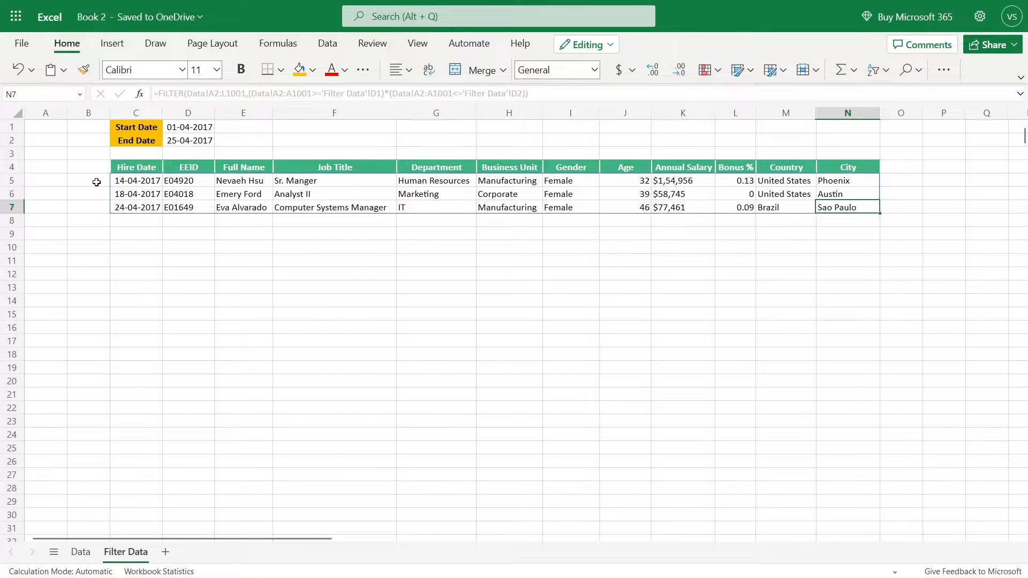
pyautogui.click(113, 181)
pyautogui.click(122, 193)
pyautogui.click(117, 209)
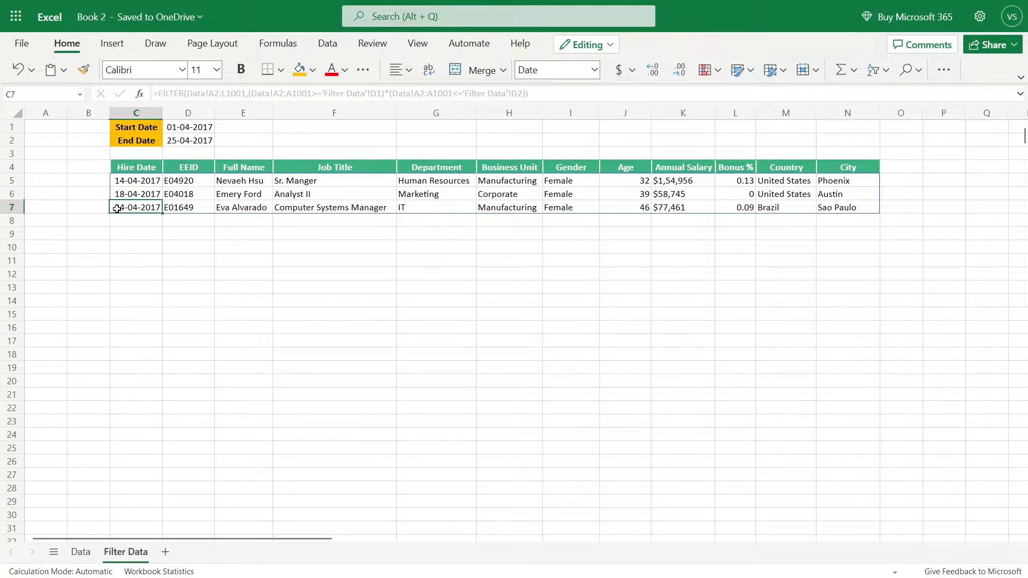
# - Search the Data sheet for 2017 to reach the records hired in that year
pyautogui.click(80, 552)
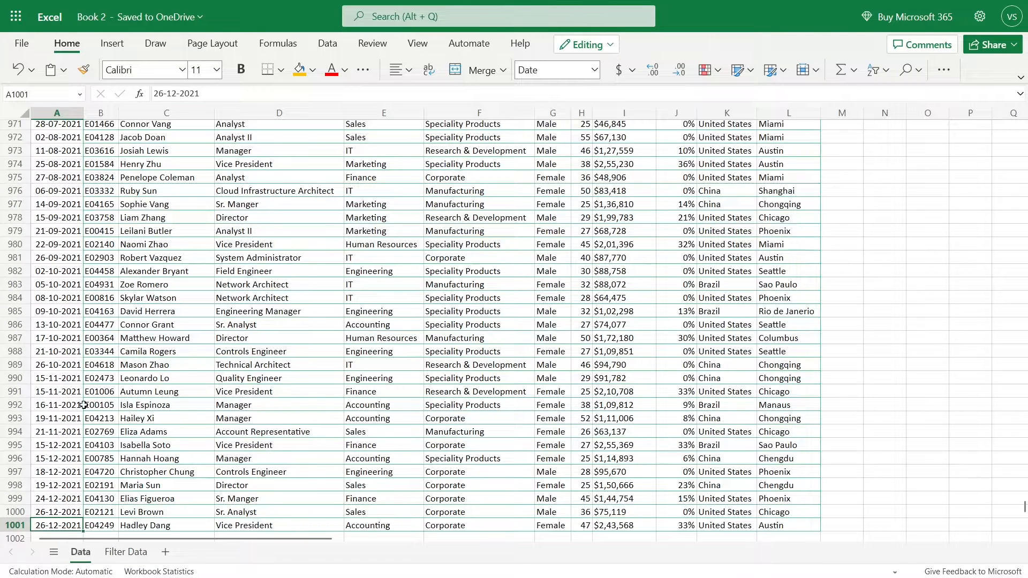
pyautogui.hotkey('ctrl', 'f')
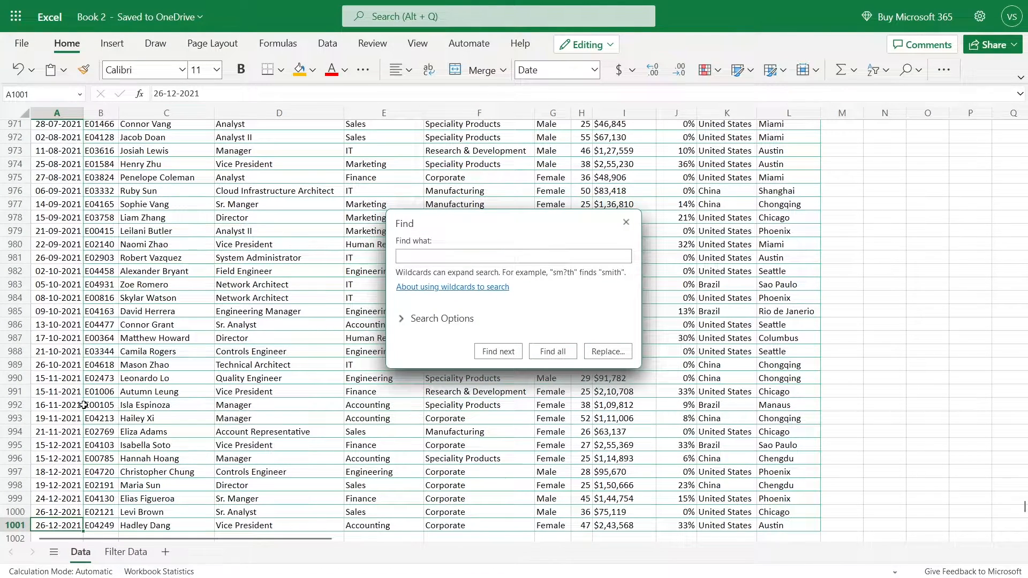
pyautogui.write('2017')
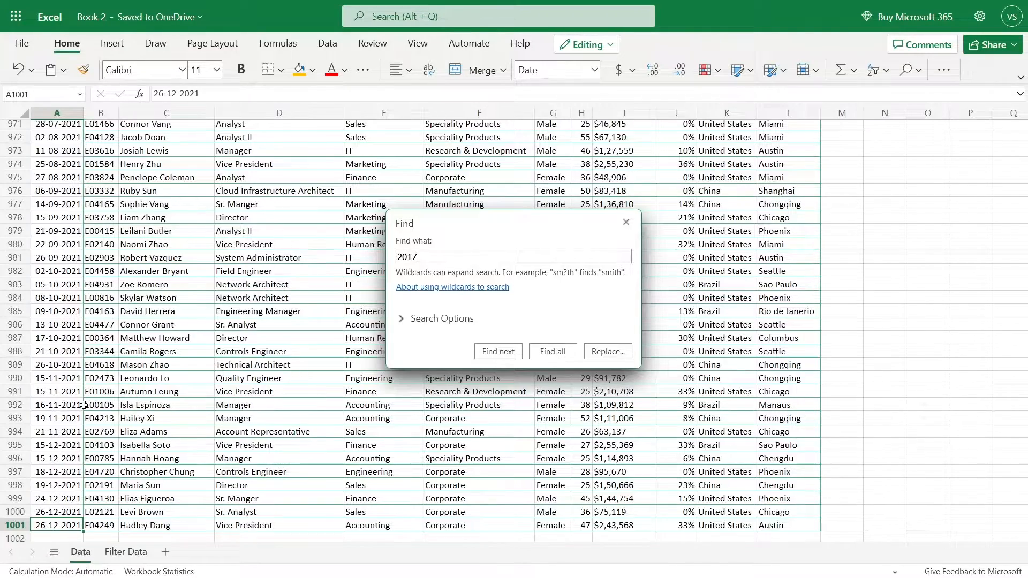
pyautogui.press('Return')
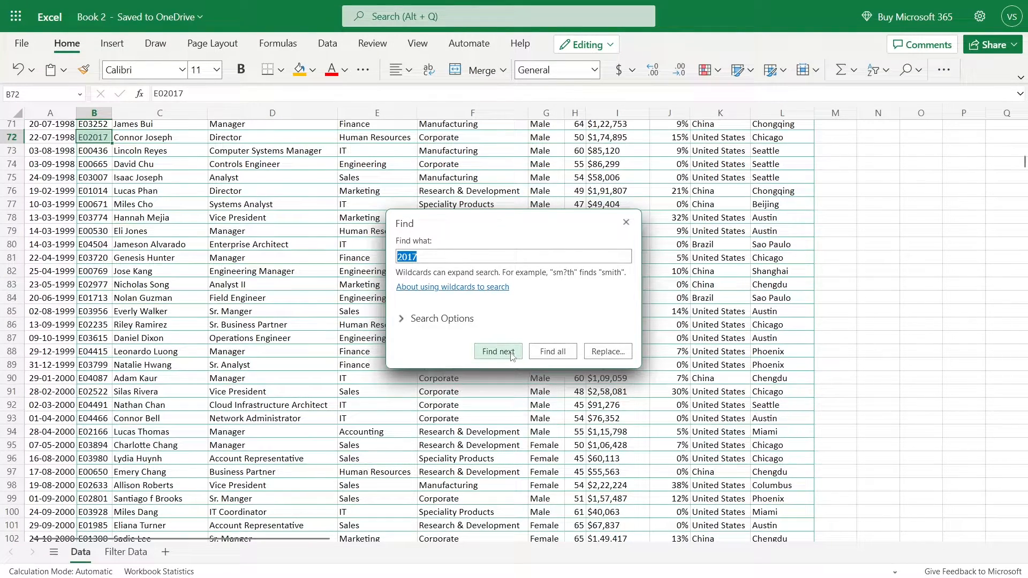
pyautogui.click(511, 355)
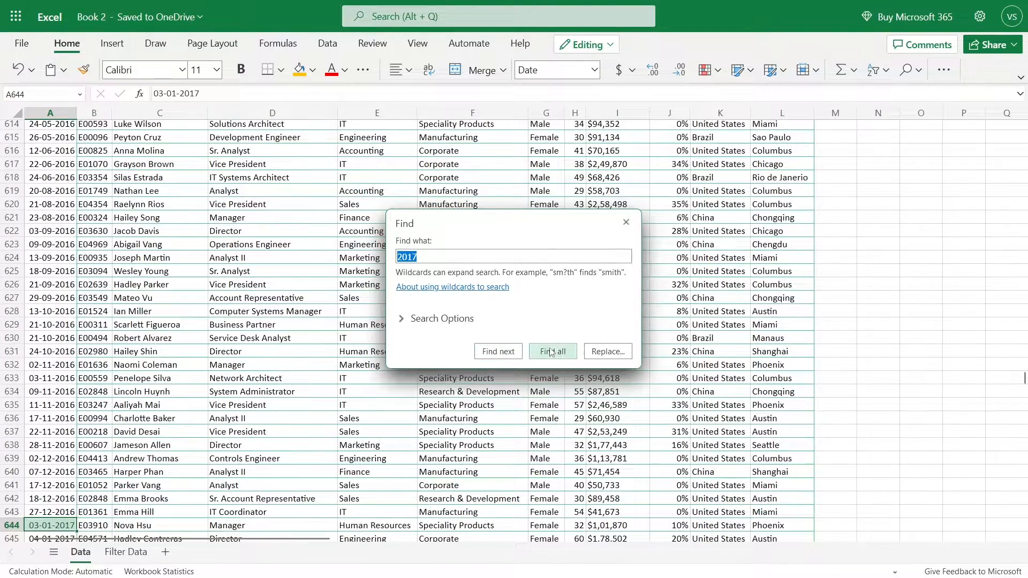
pyautogui.click(626, 222)
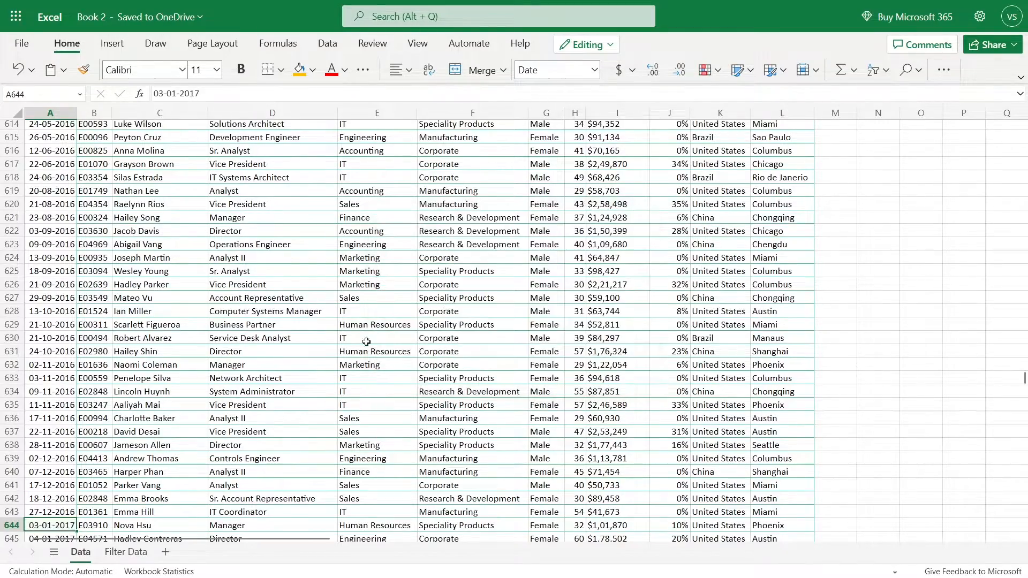
# - Locate the April 2017 hires on the Data sheet and select rows 666 to 668 to check them against the filtered results
pyautogui.scroll(-9, 48, 470)
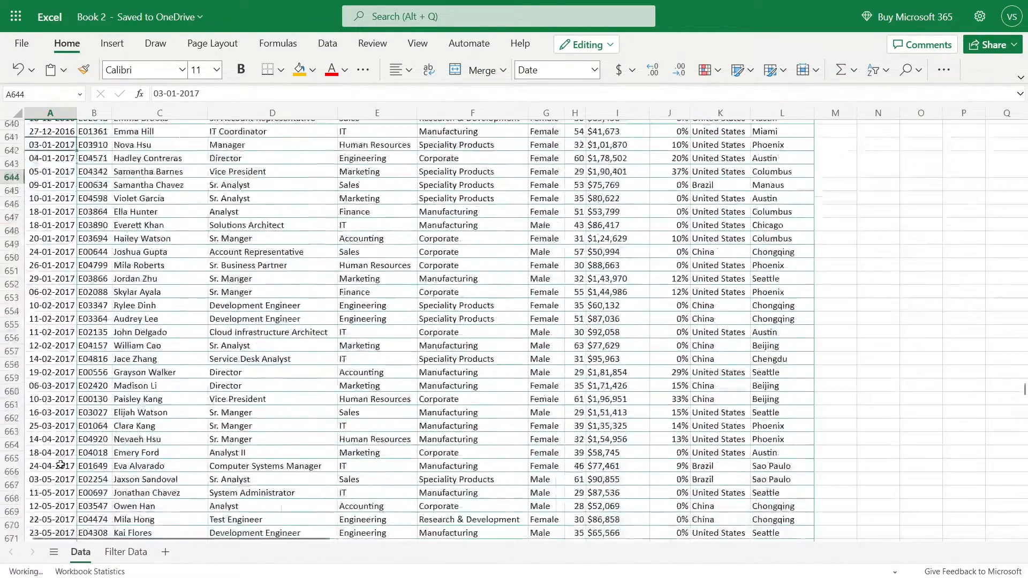
pyautogui.scroll(-3, 61, 465)
pyautogui.click(45, 372)
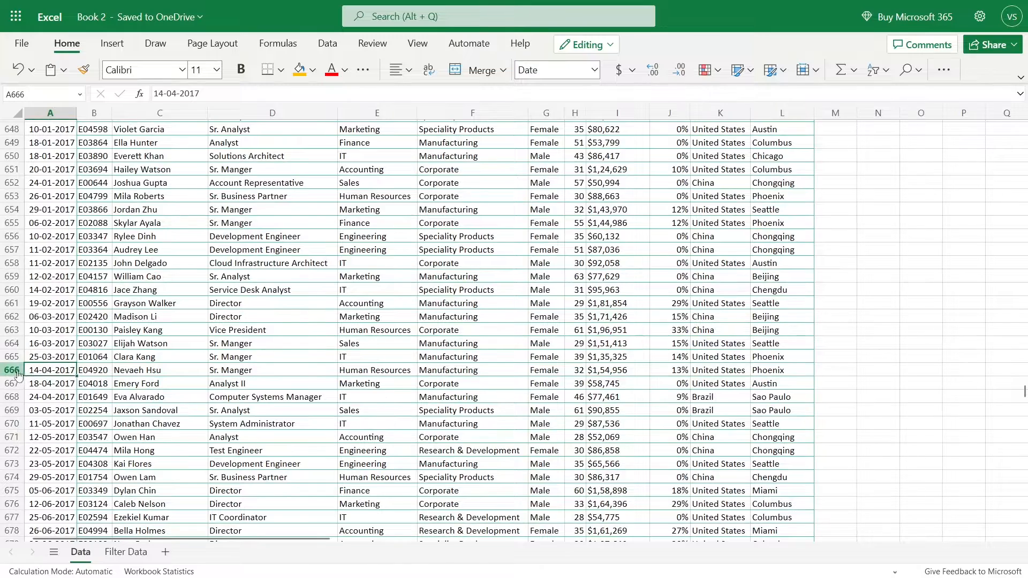
pyautogui.moveTo(18, 373); pyautogui.dragTo(16, 400)
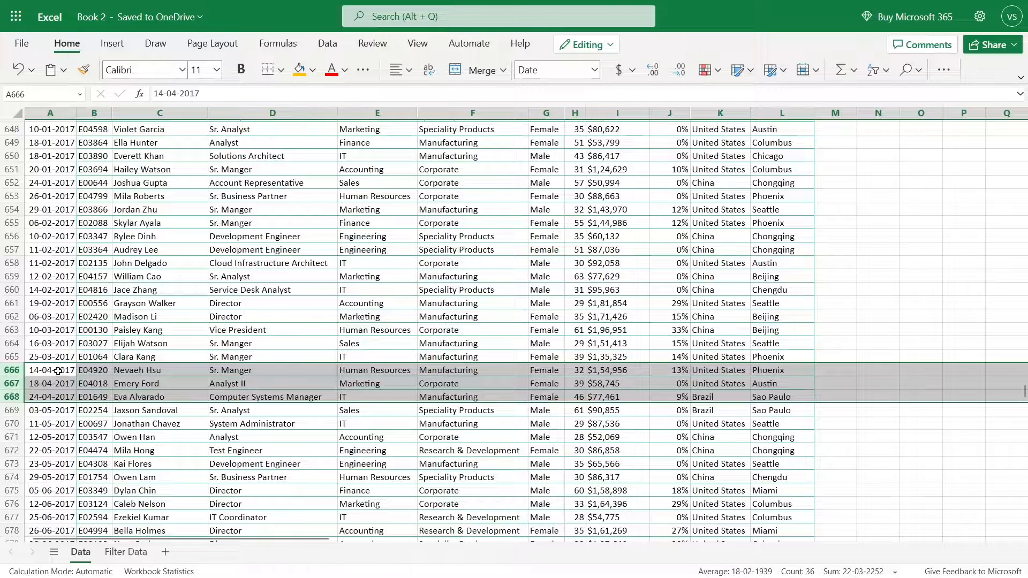
pyautogui.click(58, 371)
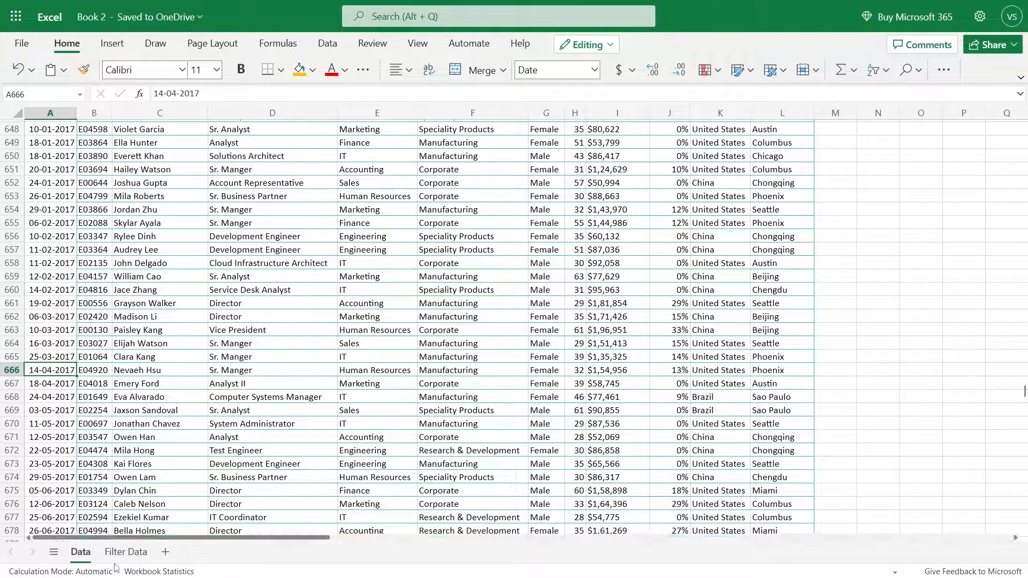
# - Compare the header row of the Filter Data sheet with the Data sheet's column headings, starting at Hire Date
pyautogui.click(126, 552)
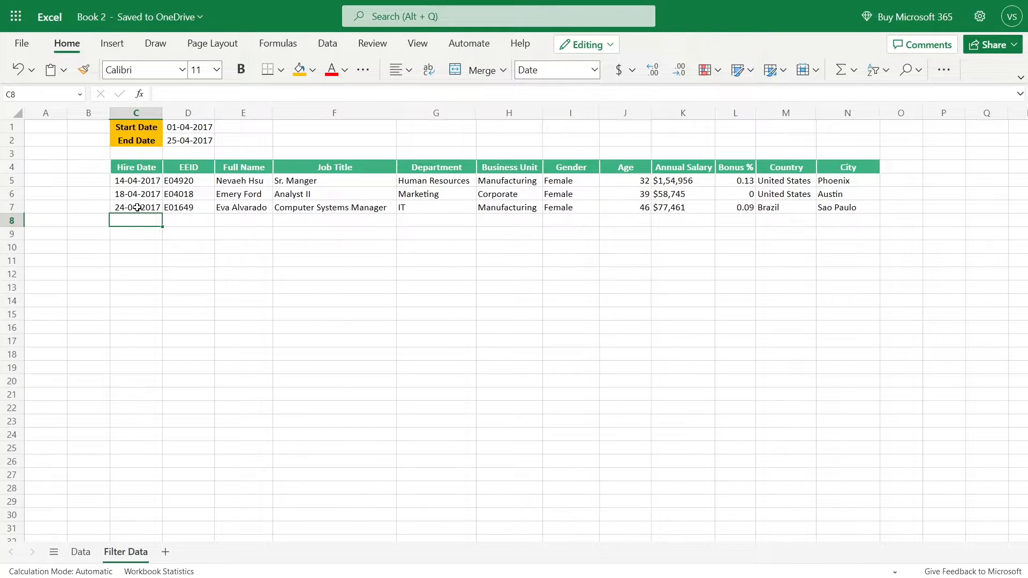
pyautogui.click(143, 165)
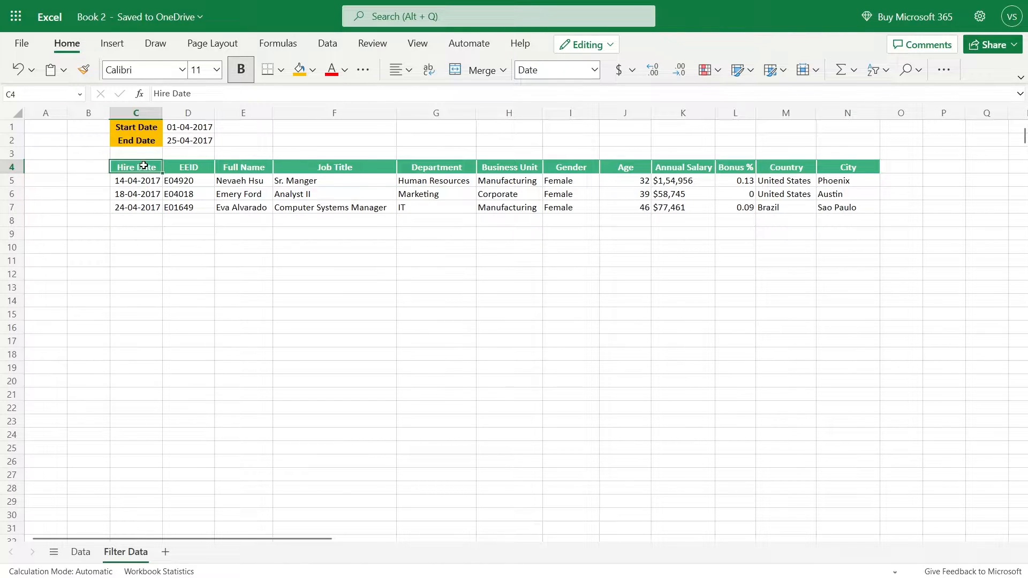
pyautogui.moveTo(126, 167); pyautogui.dragTo(845, 166)
pyautogui.click(845, 166)
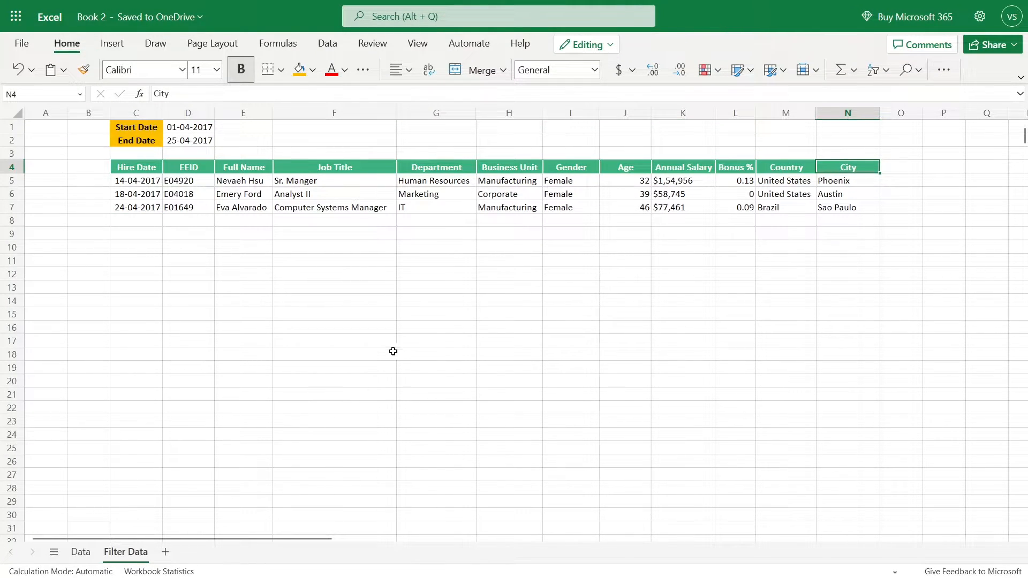
pyautogui.click(81, 557)
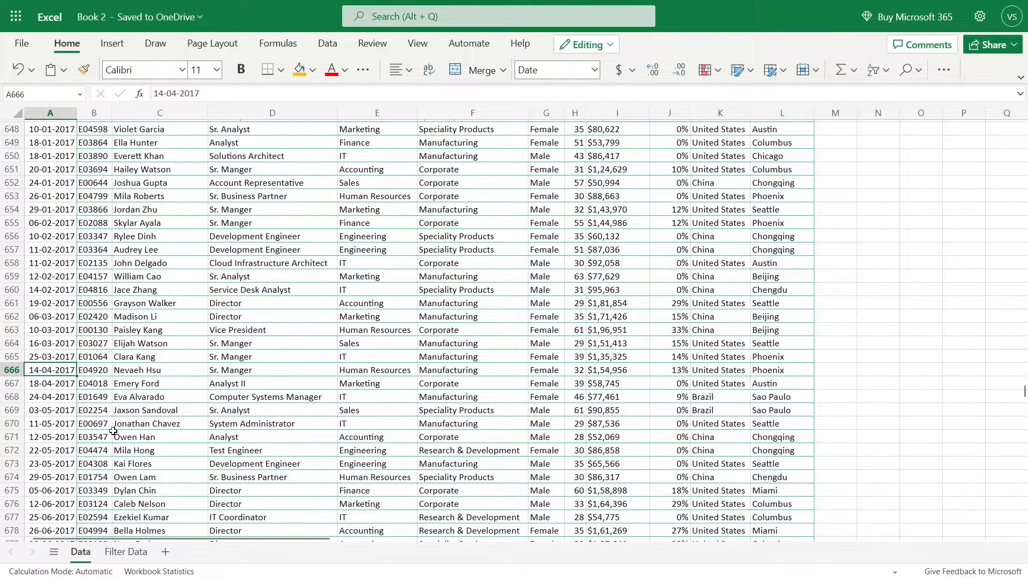
pyautogui.hotkey('ctrl', 'Home')
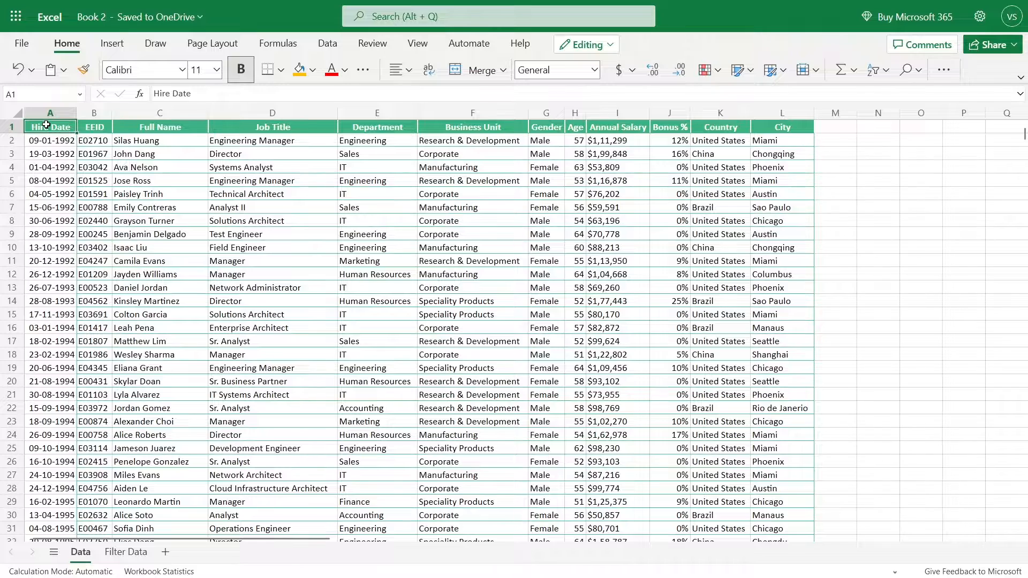
pyautogui.click(125, 552)
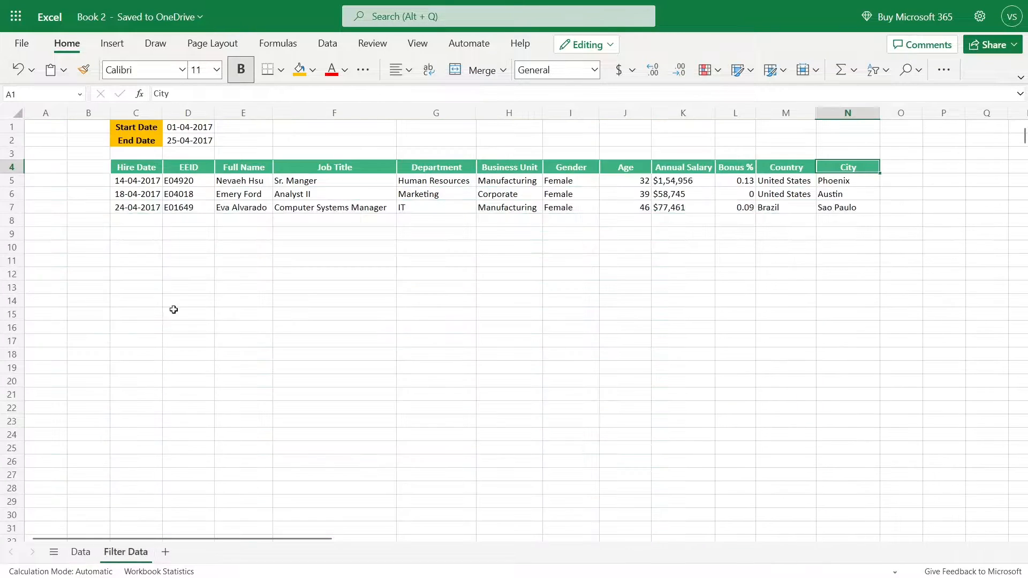
pyautogui.click(139, 167)
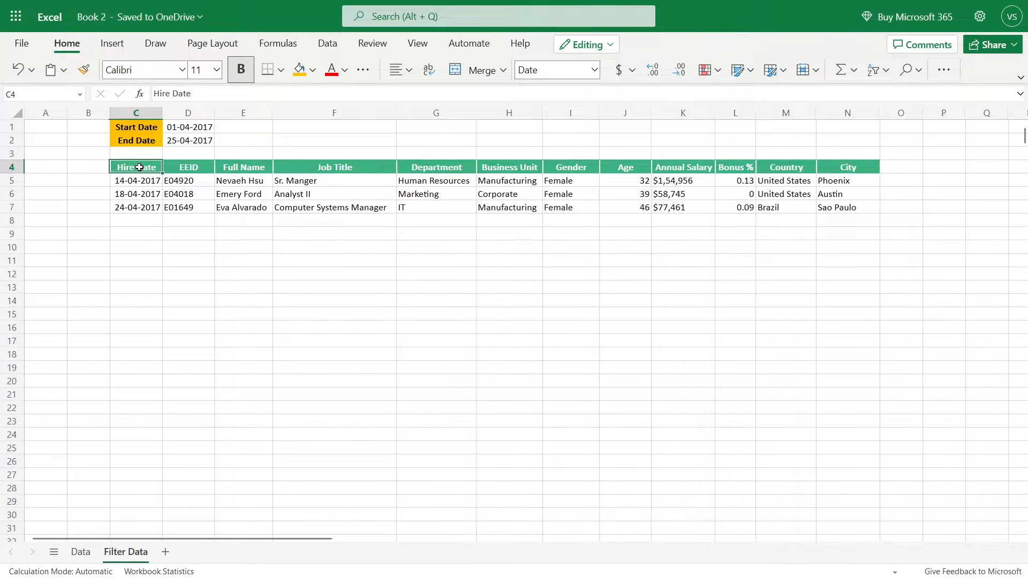
# - Inspect the start and end date criteria block in C1:D2 on the Filter Data sheet
pyautogui.moveTo(137, 127); pyautogui.dragTo(183, 140)
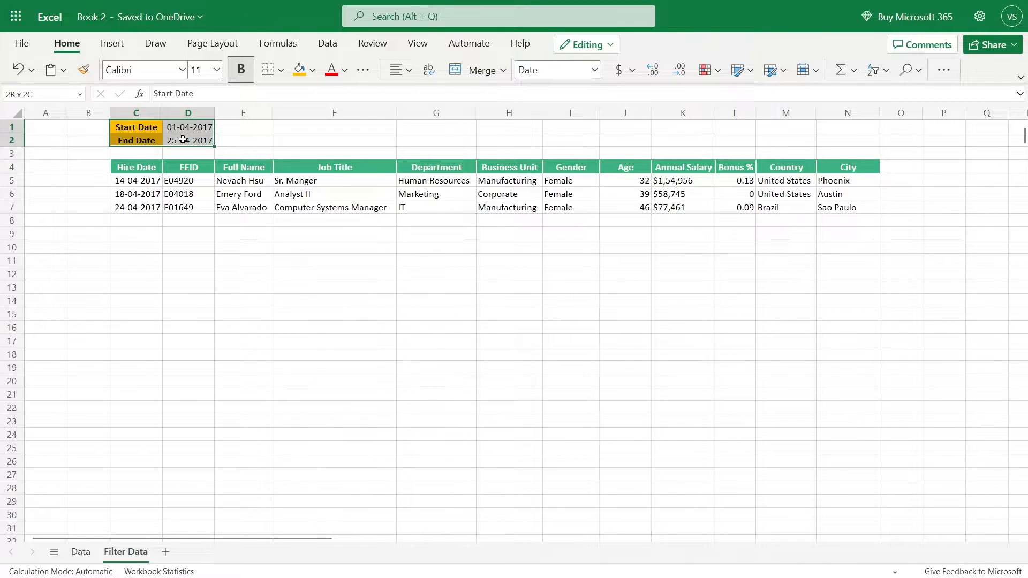
pyautogui.click(183, 140)
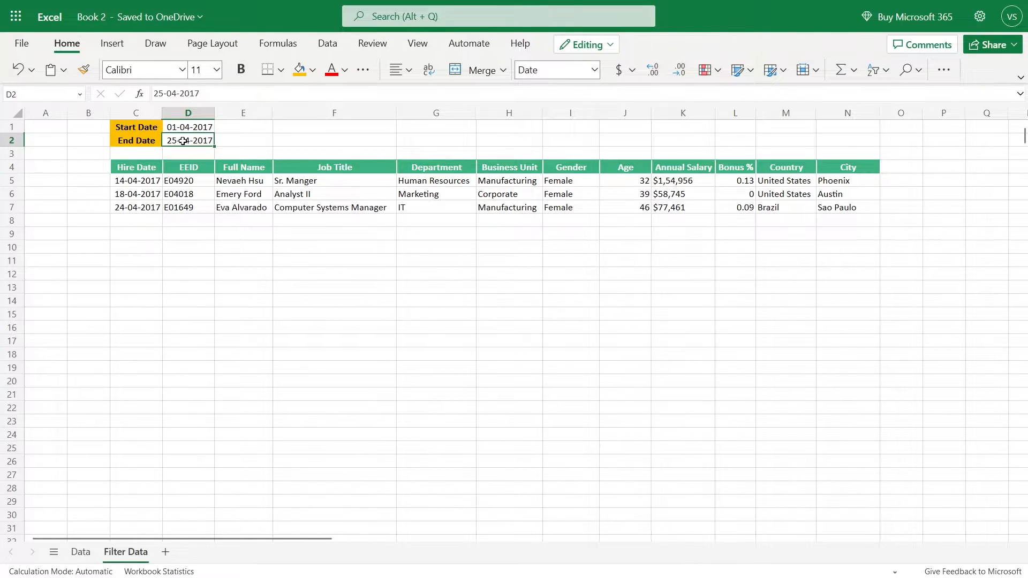
pyautogui.click(48, 185)
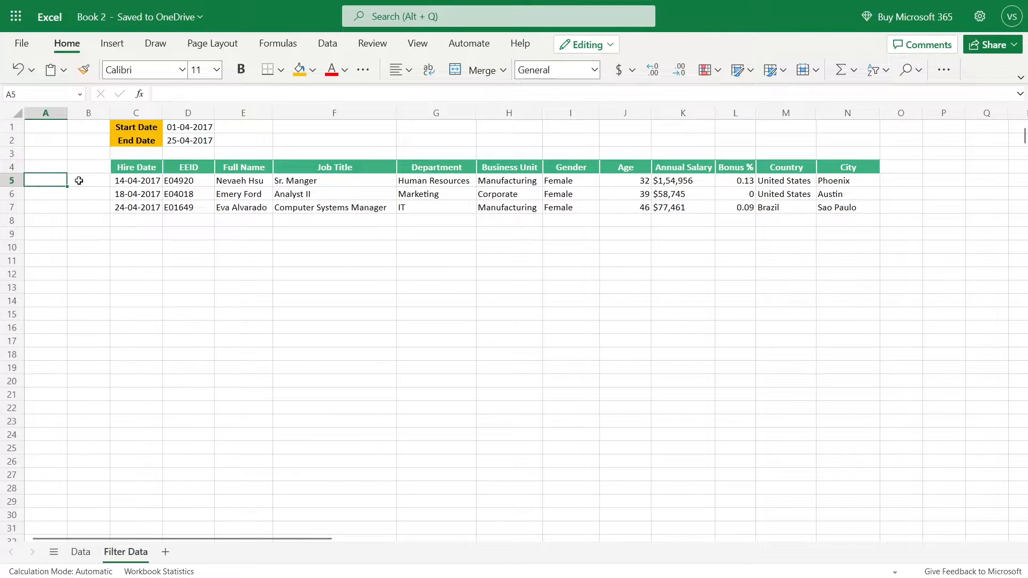
# - Start a FILTER formula in C5 of the Filter Data sheet with the Data sheet's range A2:L1001 as the array
pyautogui.click(922, 162)
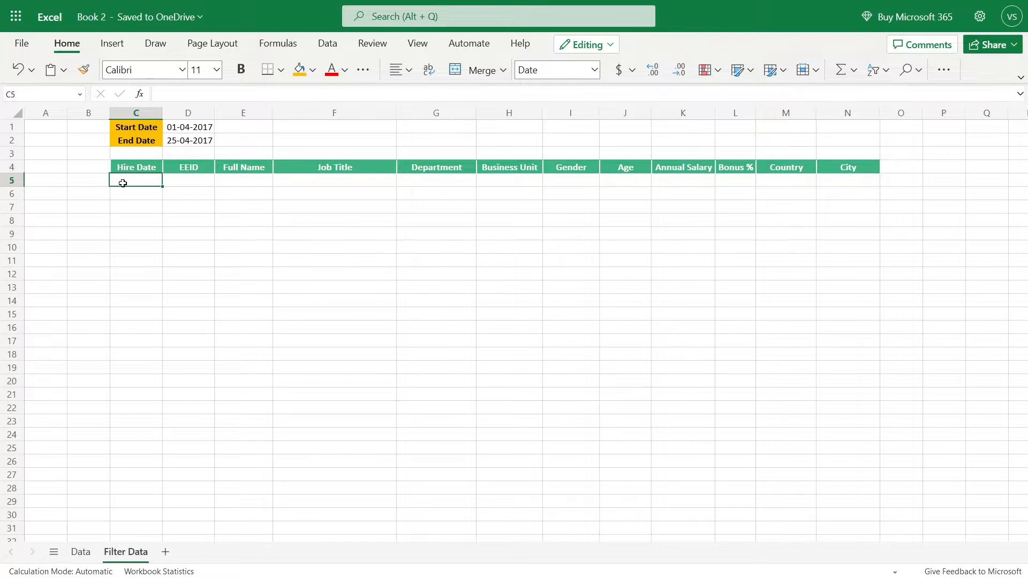
pyautogui.write('=filte')
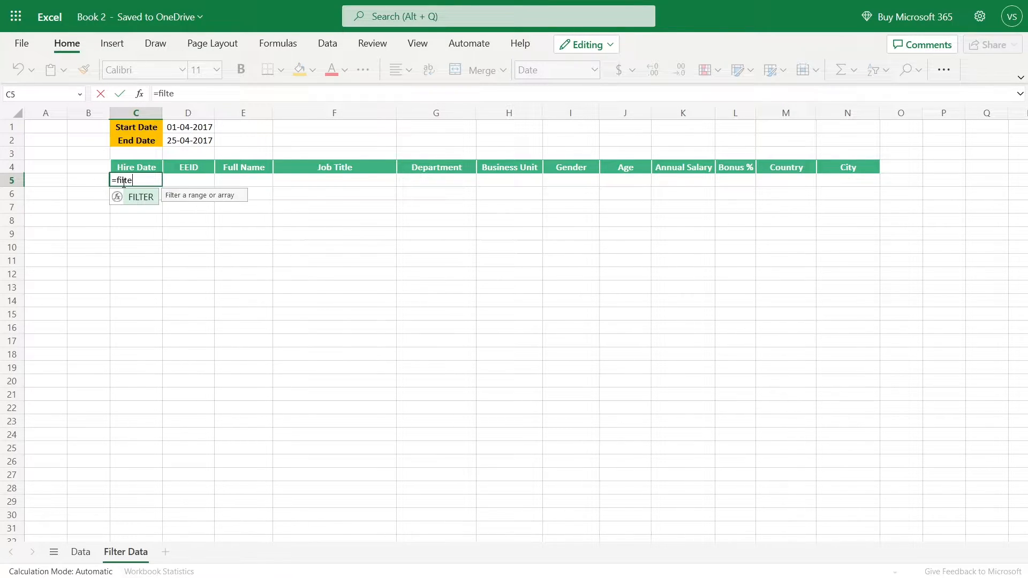
pyautogui.write('r(')
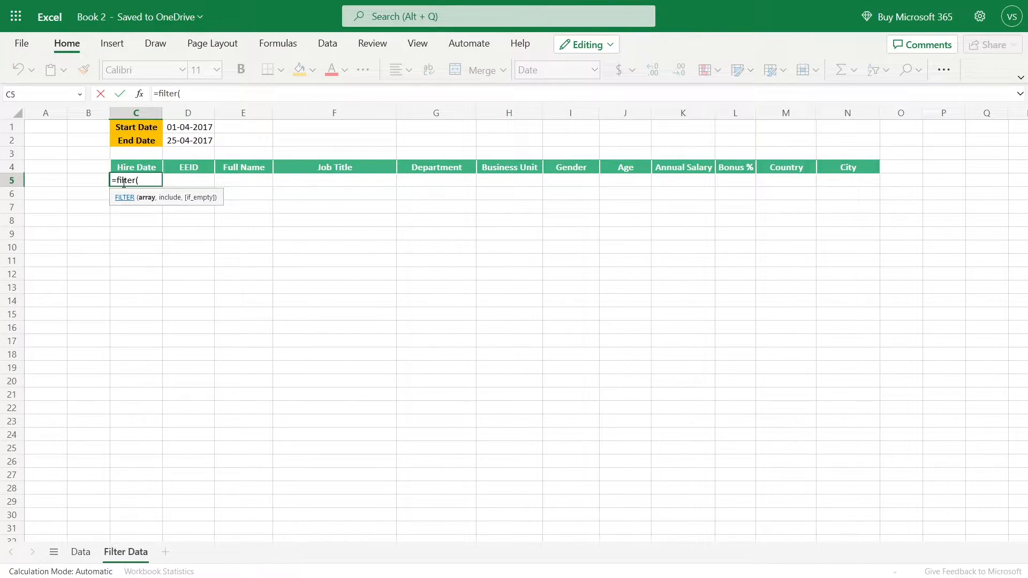
pyautogui.click(81, 557)
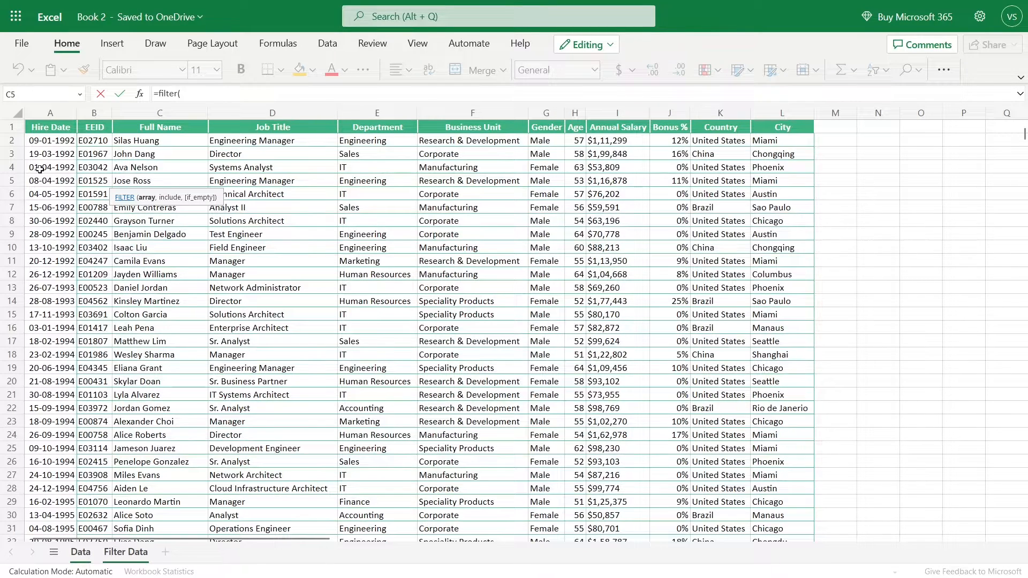
pyautogui.click(32, 141)
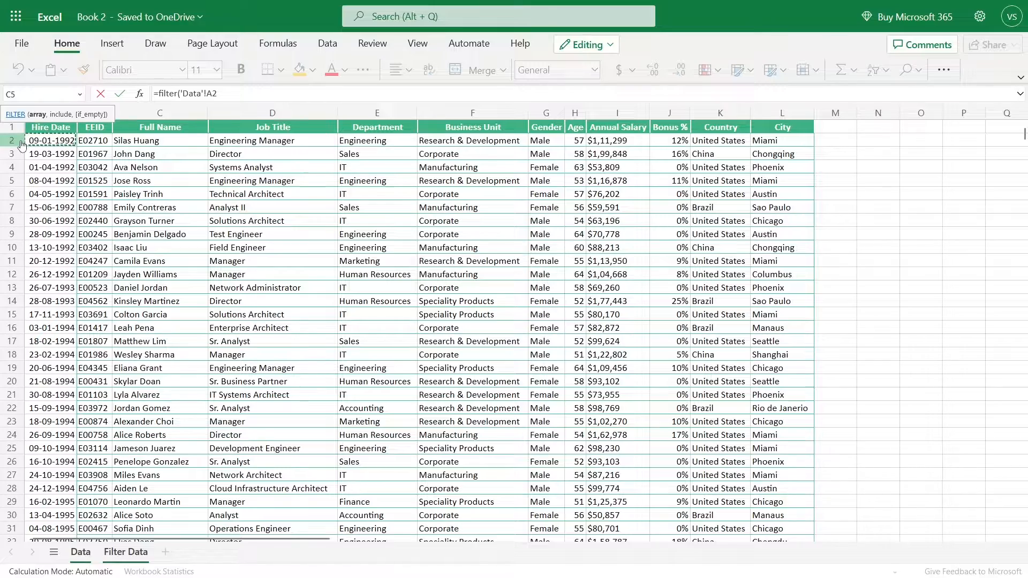
pyautogui.click(25, 141)
pyautogui.hotkey('ctrl', 'shift', 'Down')
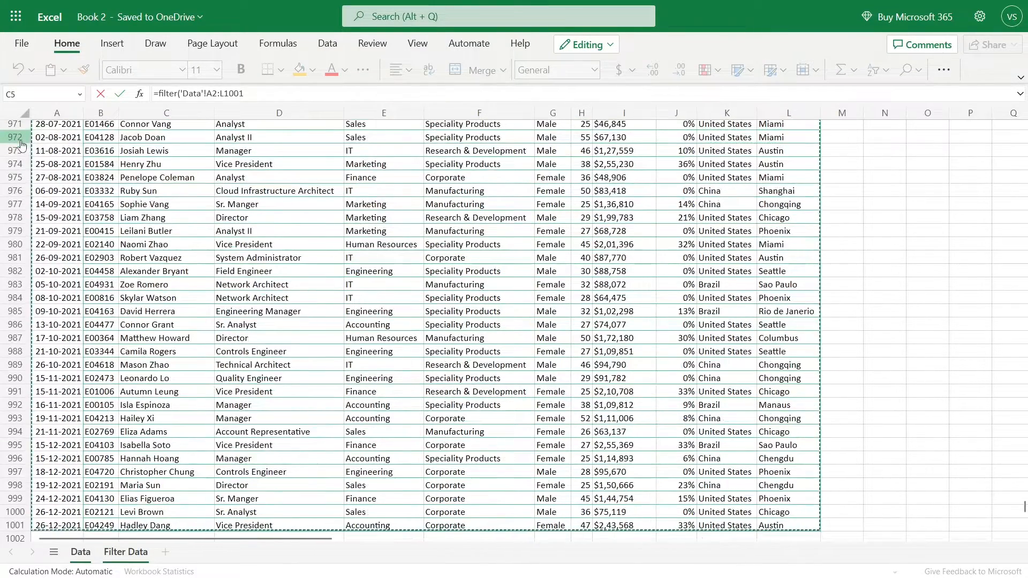
# - Add the first include condition, requiring hire dates in Data A2:A1001 to be >= the start date in Filter Data D1
pyautogui.write(',(')
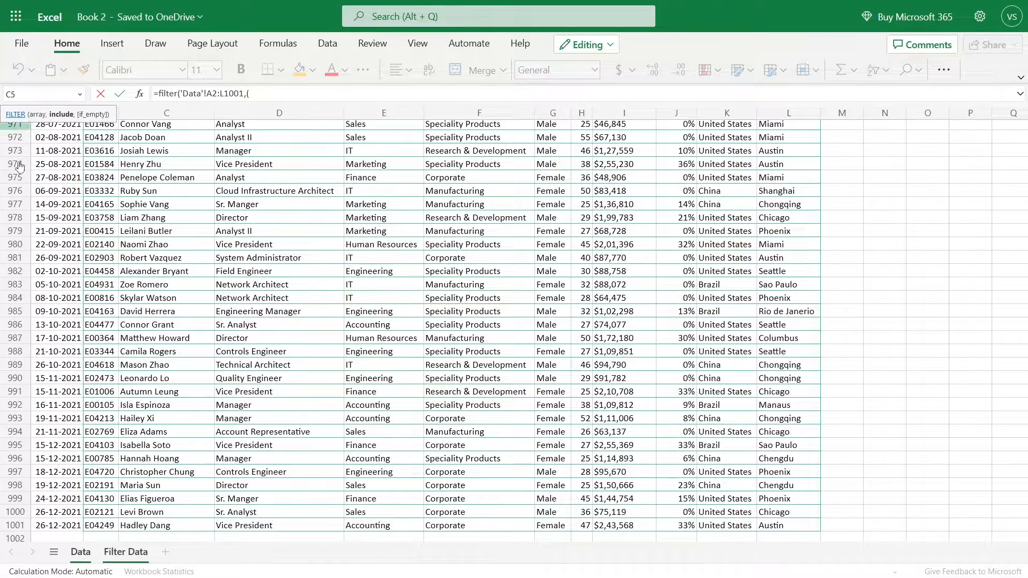
pyautogui.click(60, 523)
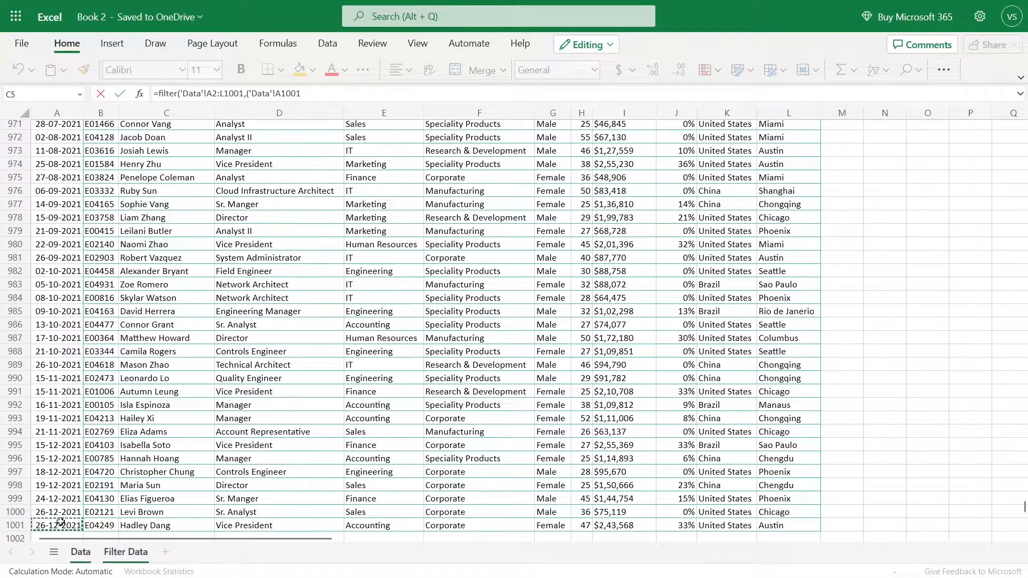
pyautogui.hotkey('ctrl', 'shift', 'Up')
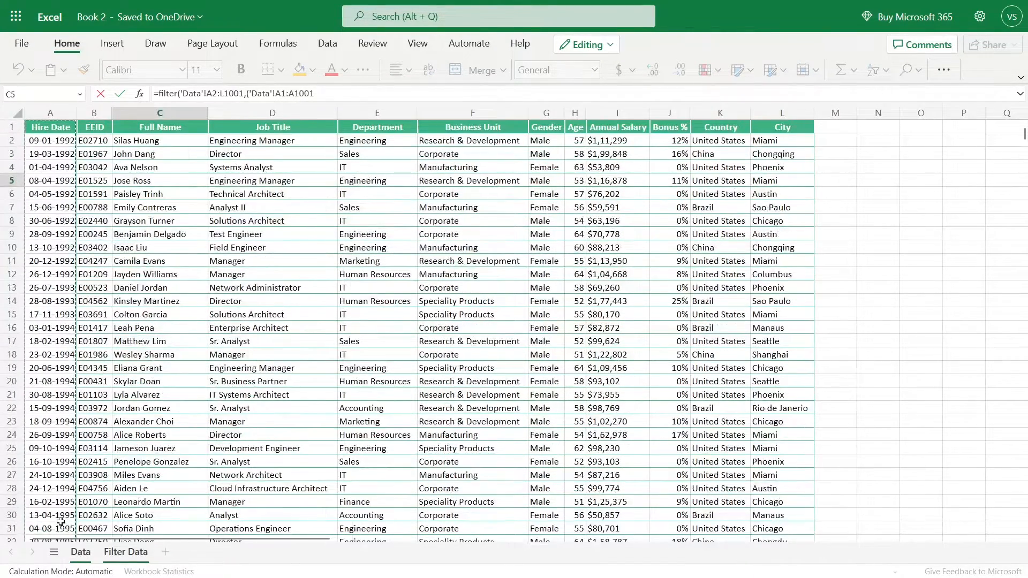
pyautogui.hotkey('shift', 'Down')
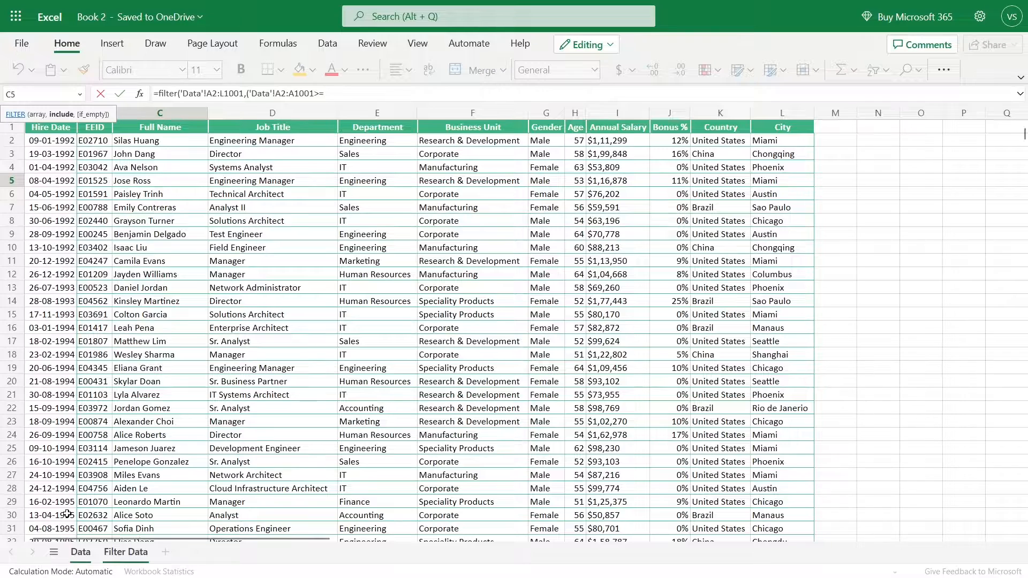
pyautogui.click(112, 554)
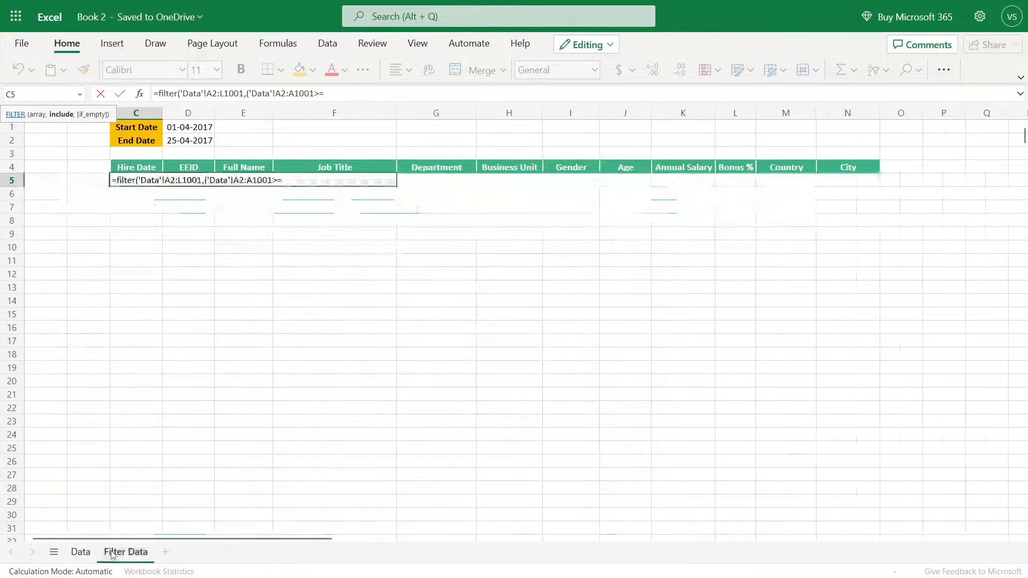
pyautogui.click(185, 127)
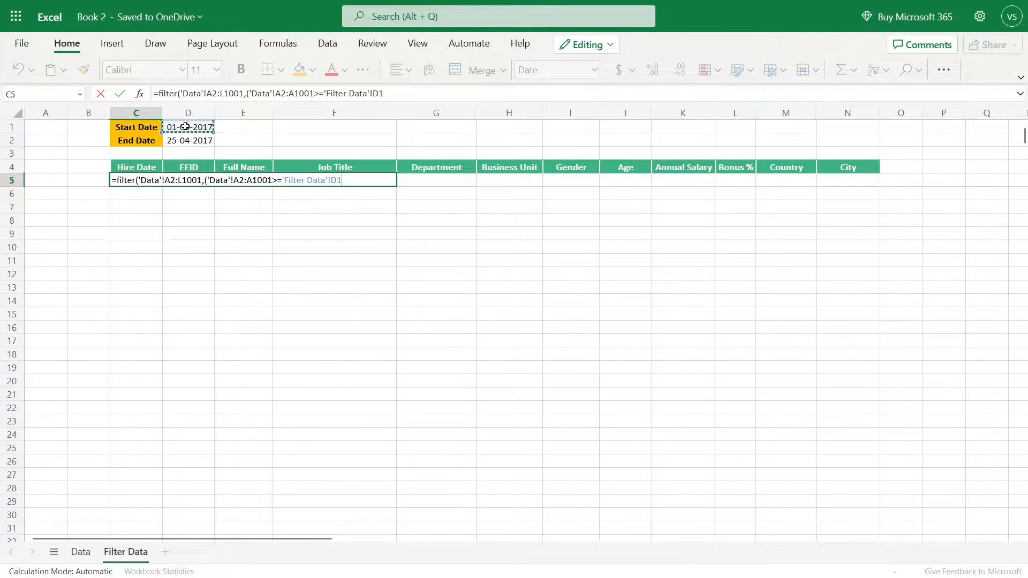
# - Multiply by a second condition requiring Data A2:A1001 <= the end date in Filter Data D2, and complete the formula
pyautogui.write(')*(')
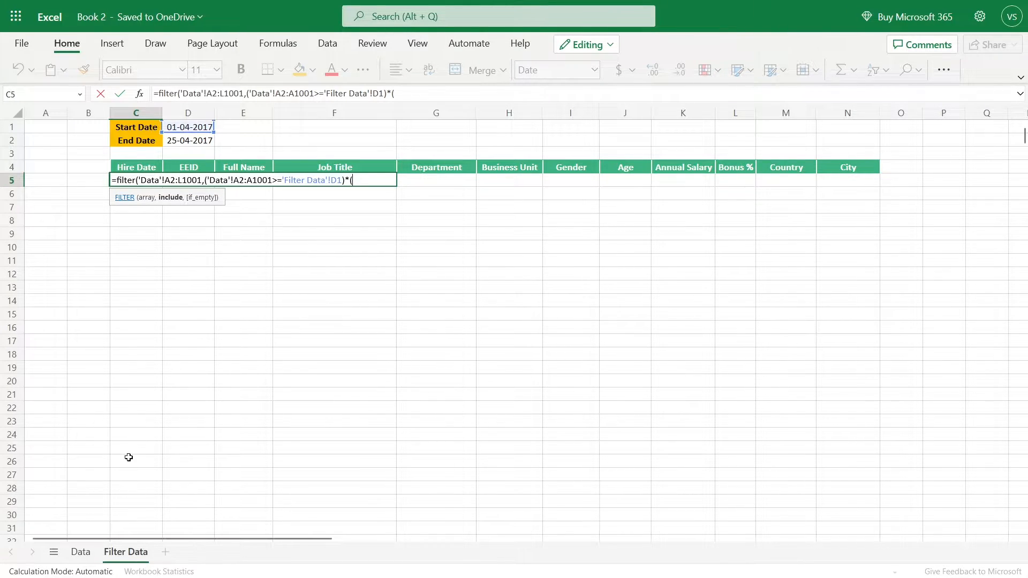
pyautogui.click(86, 551)
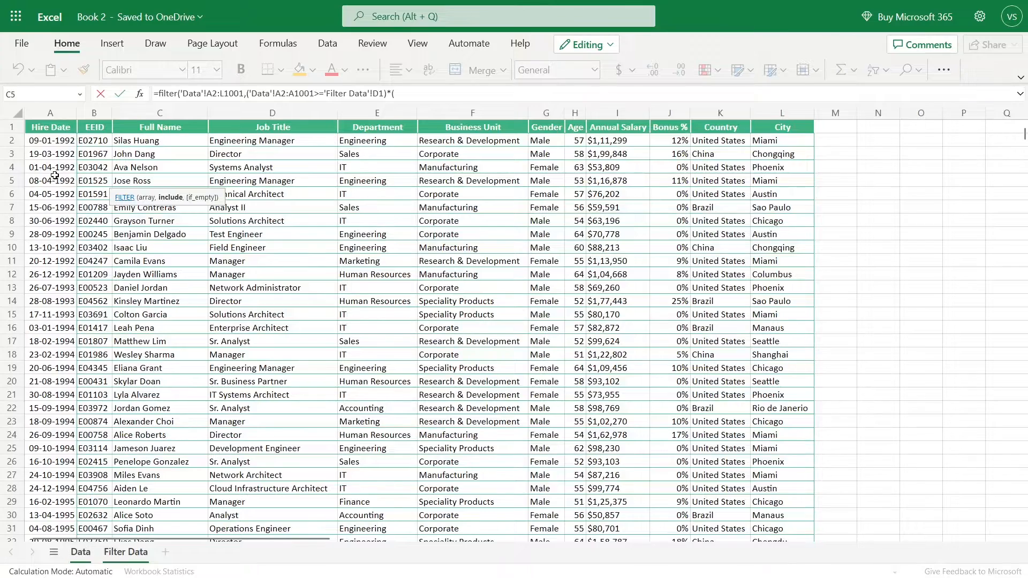
pyautogui.click(48, 143)
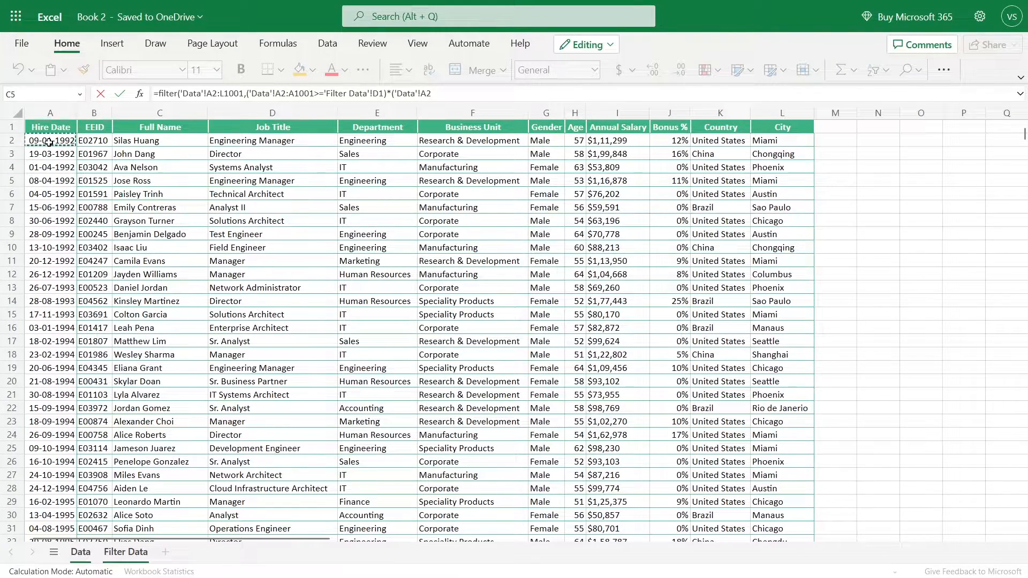
pyautogui.hotkey('ctrl', 'shift', 'Down')
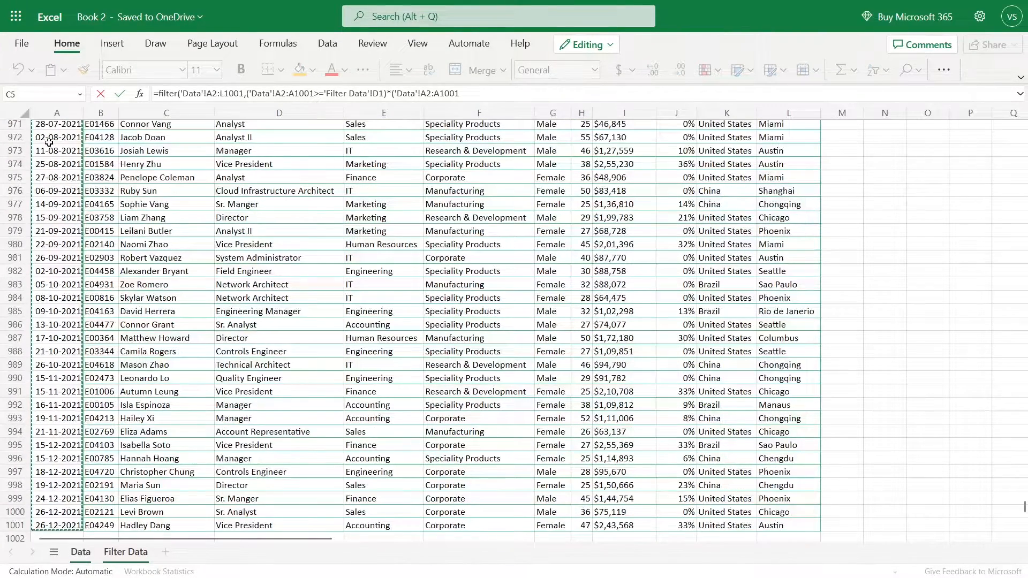
pyautogui.write('<=')
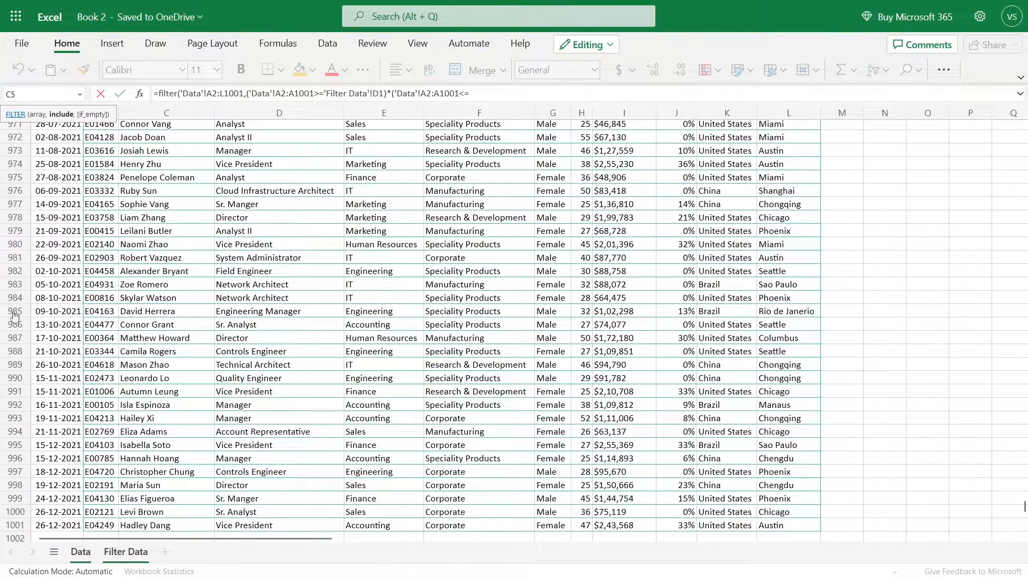
pyautogui.click(131, 560)
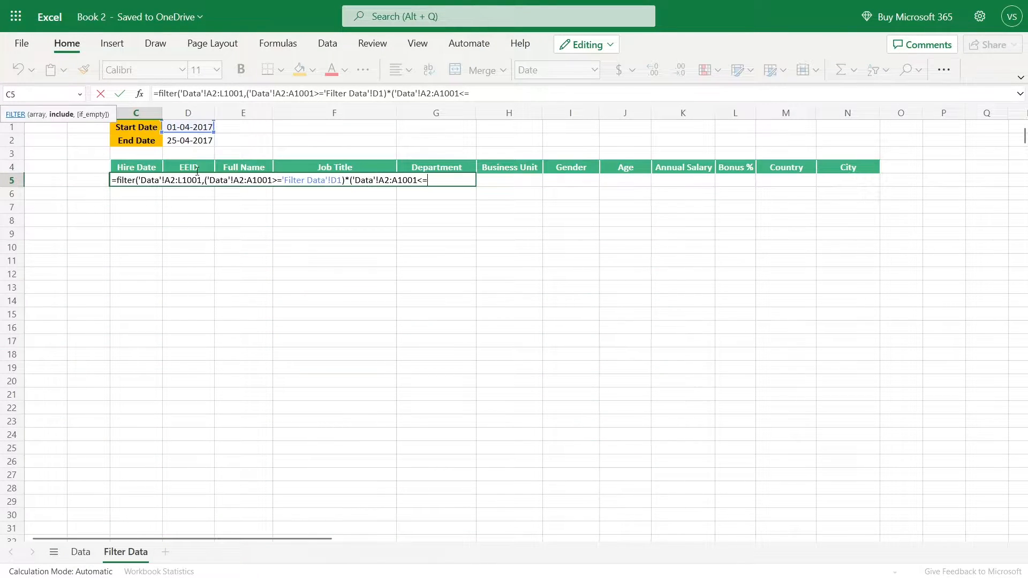
pyautogui.write('=')
pyautogui.click(190, 142)
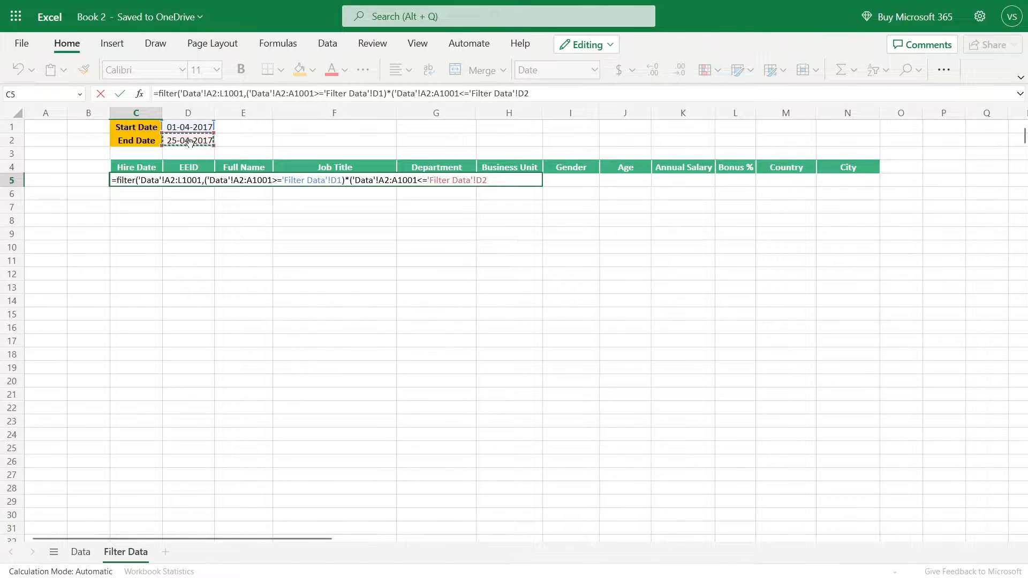
pyautogui.write('))')
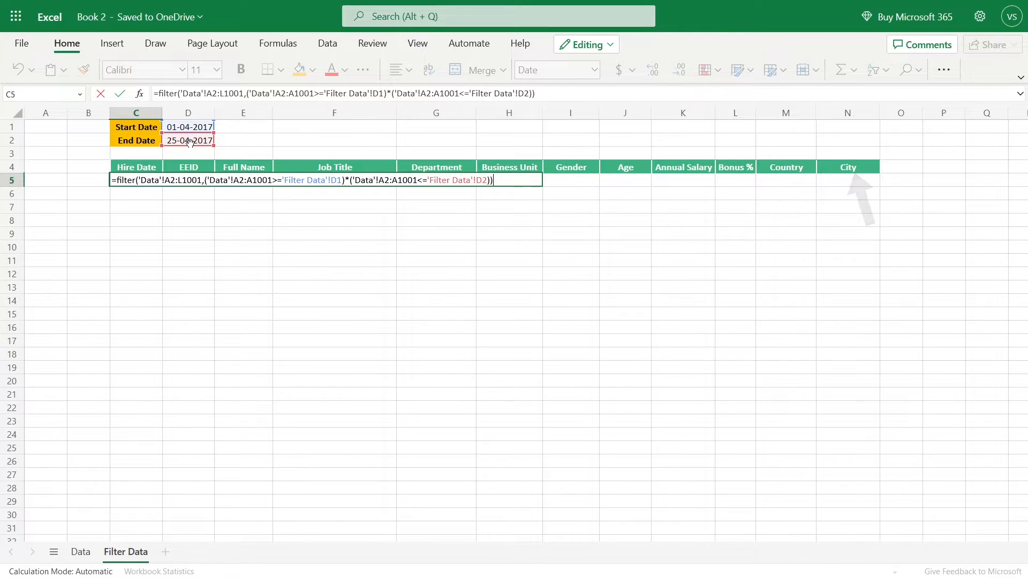
pyautogui.press('Return')
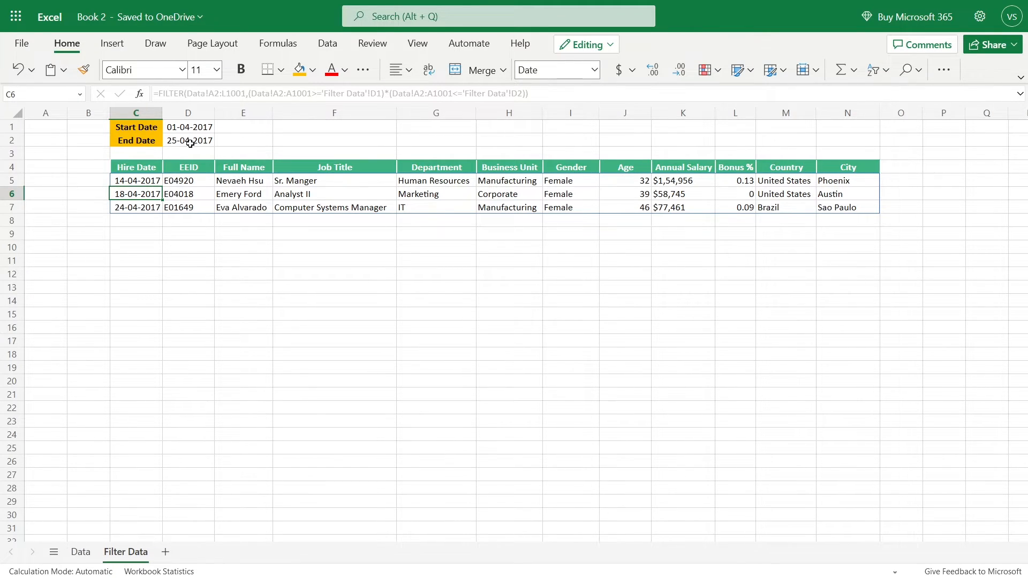
# - Set the End Date in D2 to 30-09-2018 and look through the extracted records
pyautogui.click(190, 142)
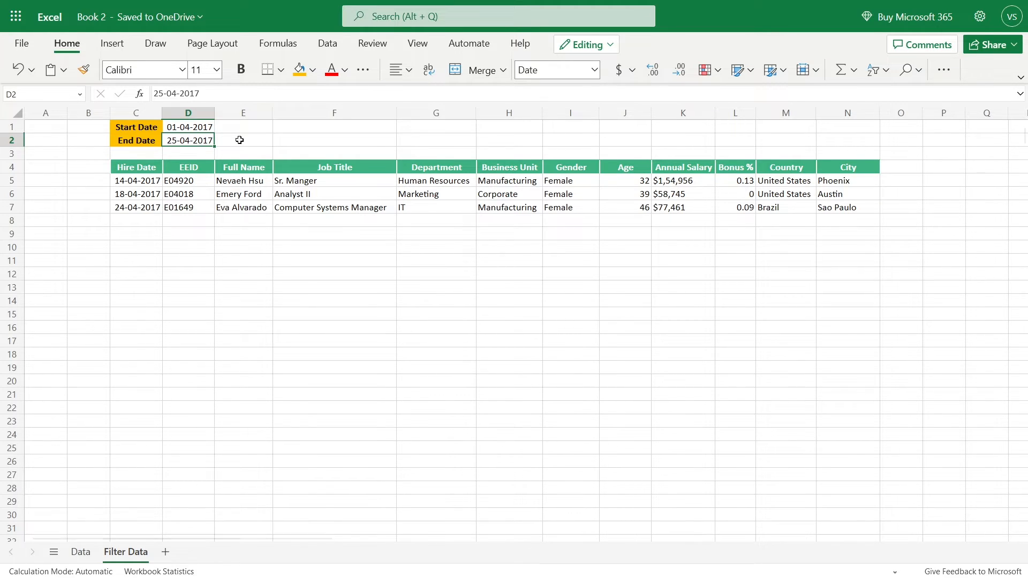
pyautogui.write('30-9-')
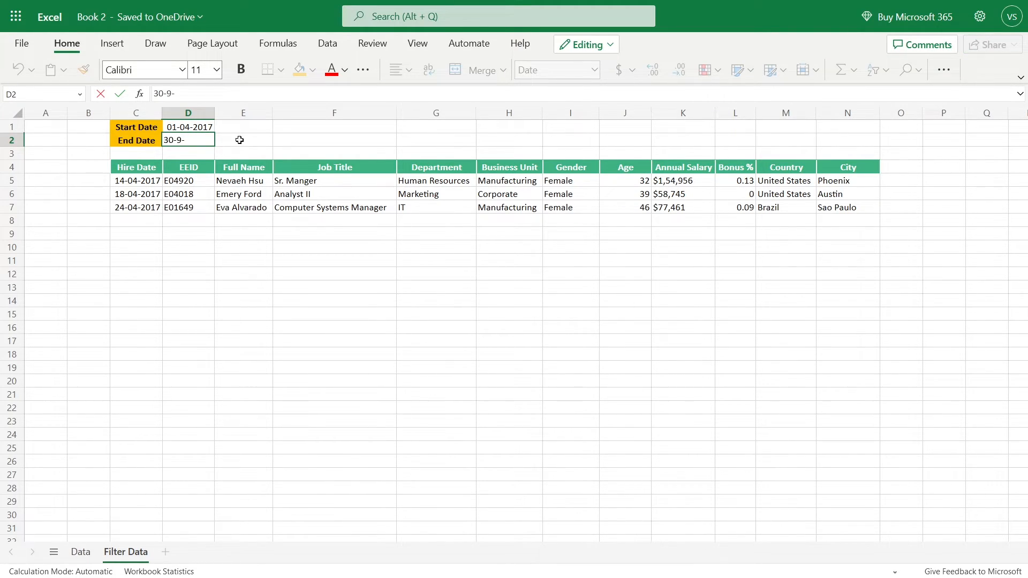
pyautogui.write('09-2018')
pyautogui.press('Return')
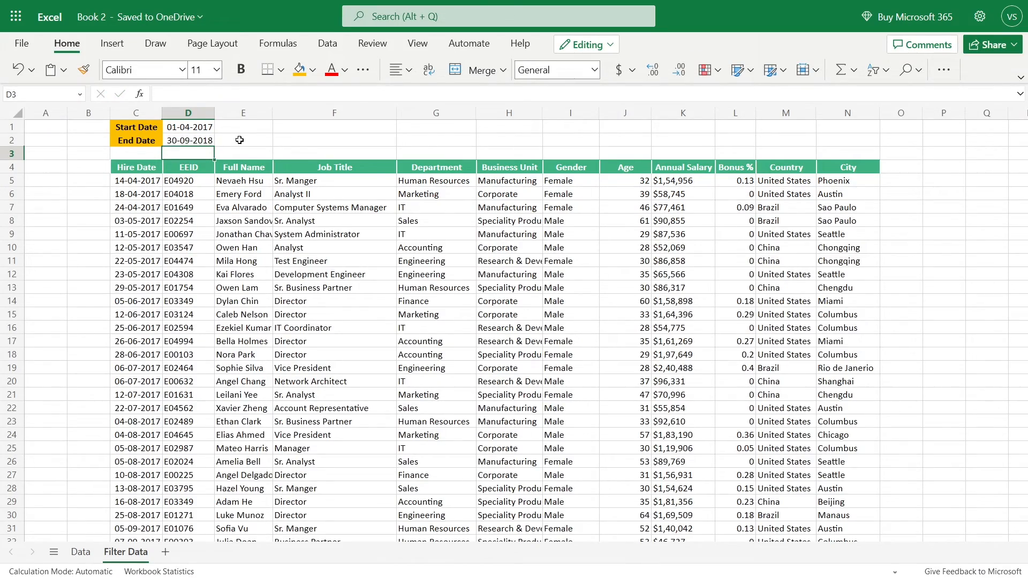
pyautogui.scroll(-10, 245, 256)
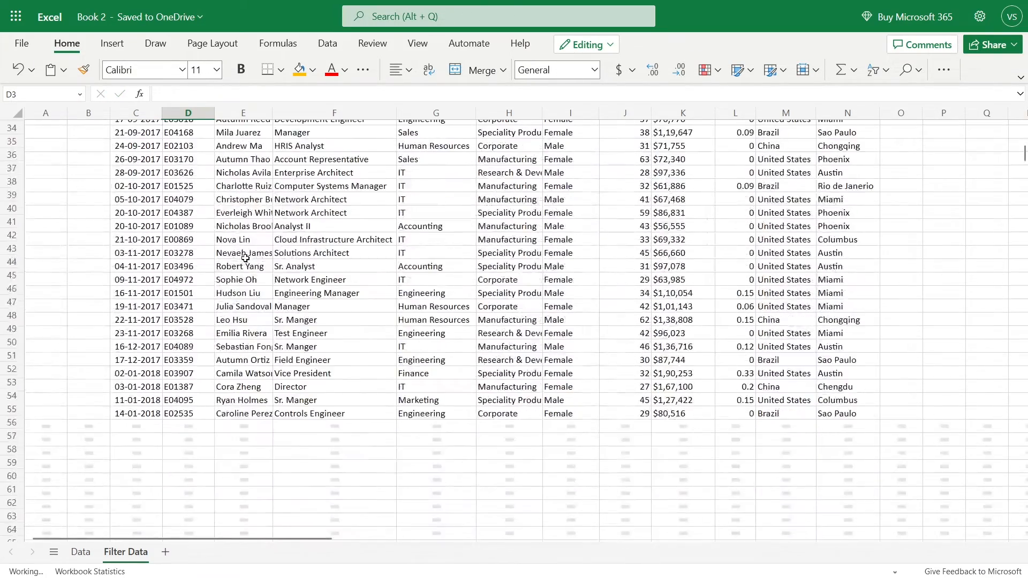